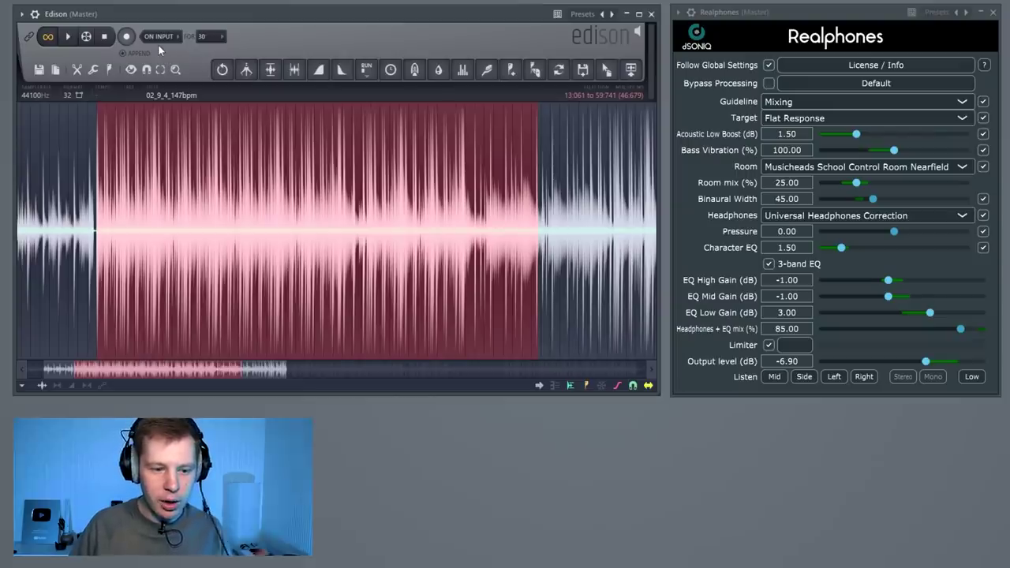
# Shift the Edison window slightly and play the selected part through Realphones
pyautogui.moveTo(164, 14)
pyautogui.mouseDown()
pyautogui.moveTo(212, 13)
pyautogui.moveTo(168, 19)
pyautogui.mouseUp()
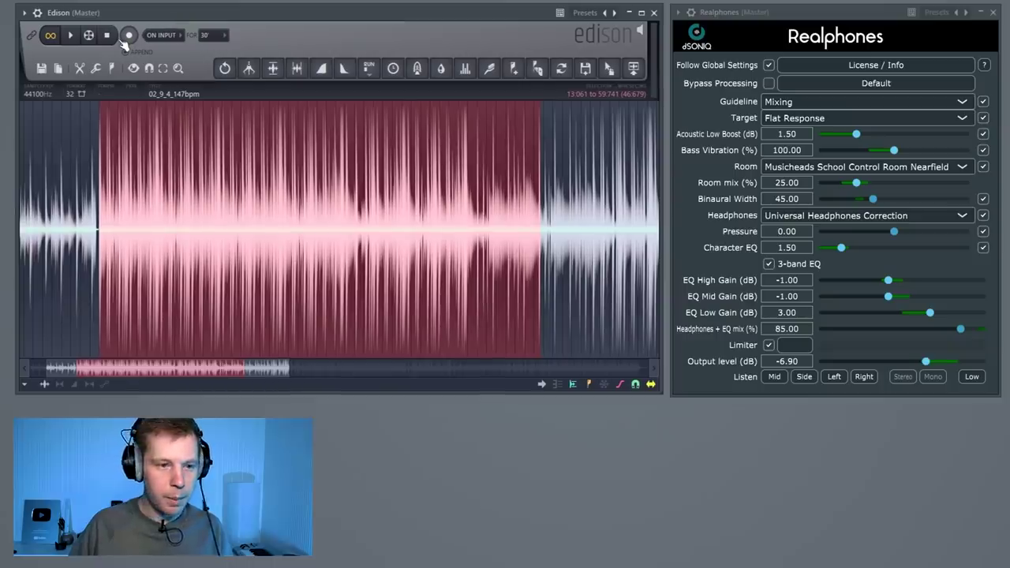
pyautogui.click(70, 37)
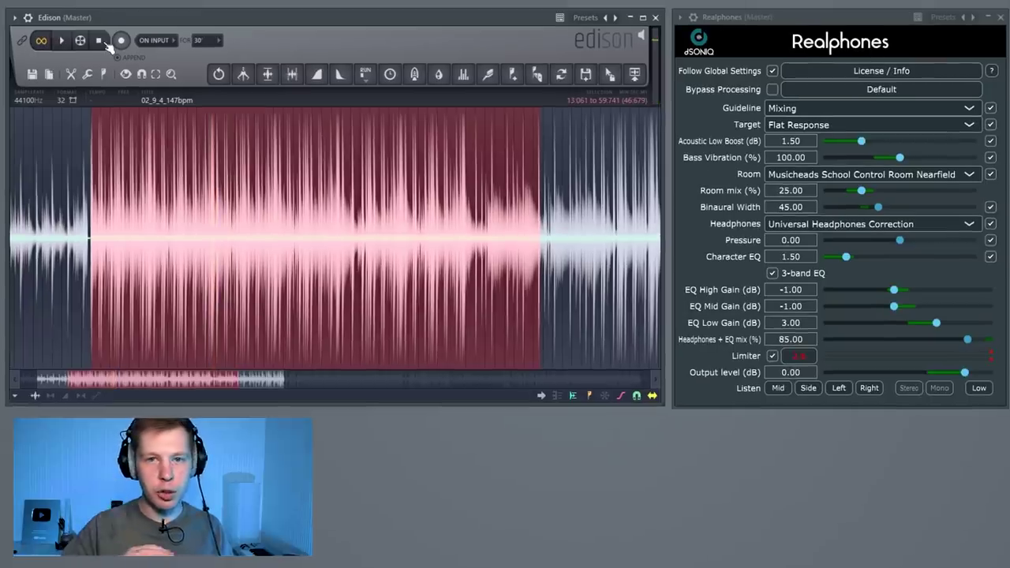
pyautogui.click(61, 41)
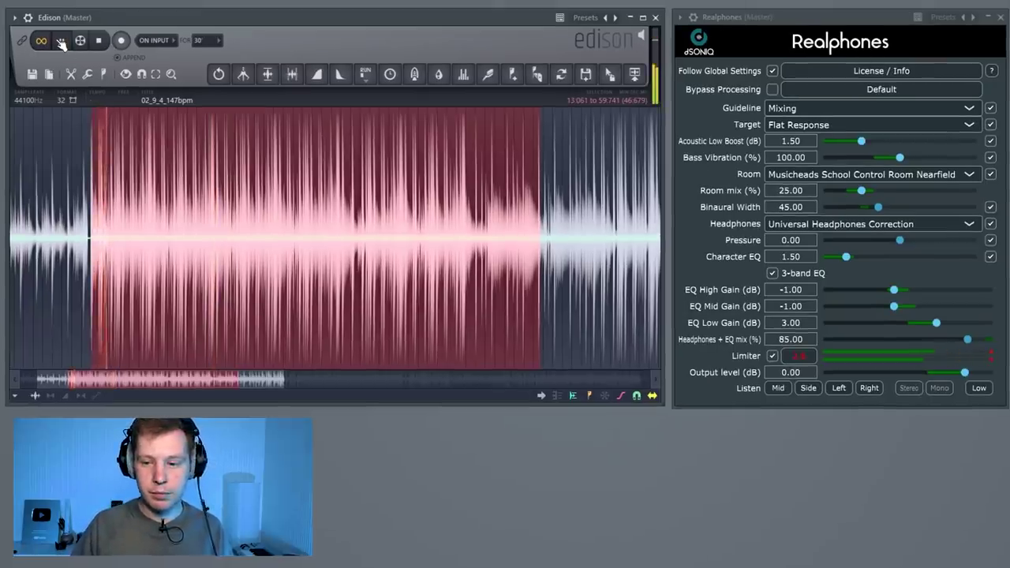
# Untick Limiter, lower Output level to -4.20 dB, stop playback and show the License / Info
pyautogui.moveTo(964, 373); pyautogui.dragTo(952, 376)
pyautogui.click(770, 356)
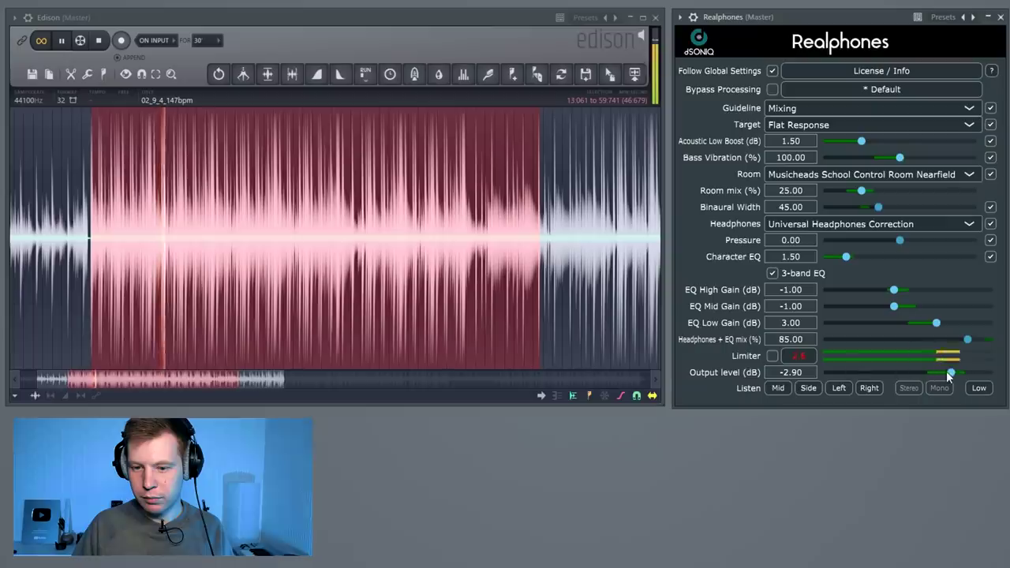
pyautogui.moveTo(950, 372); pyautogui.dragTo(945, 373)
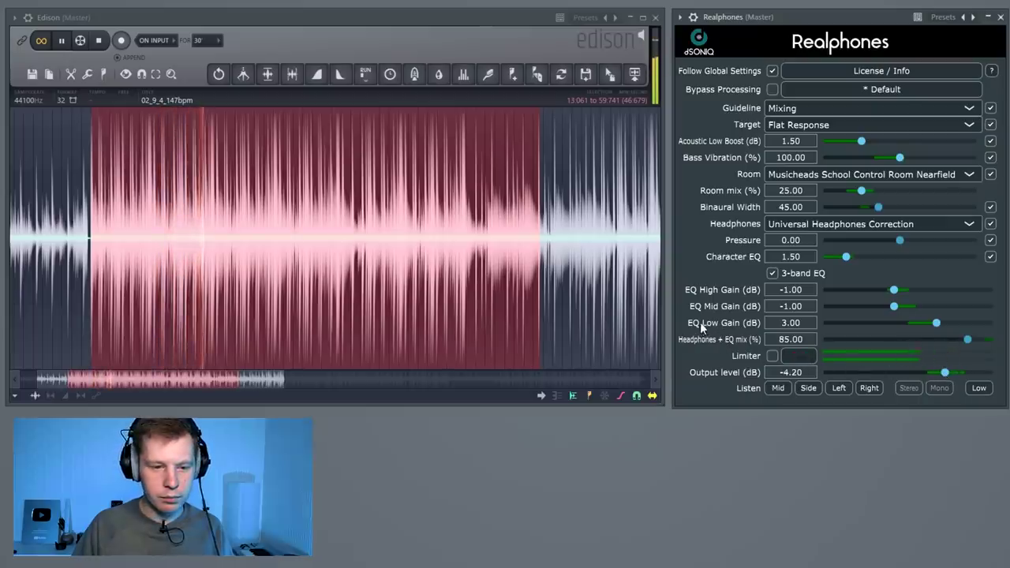
pyautogui.press('space')
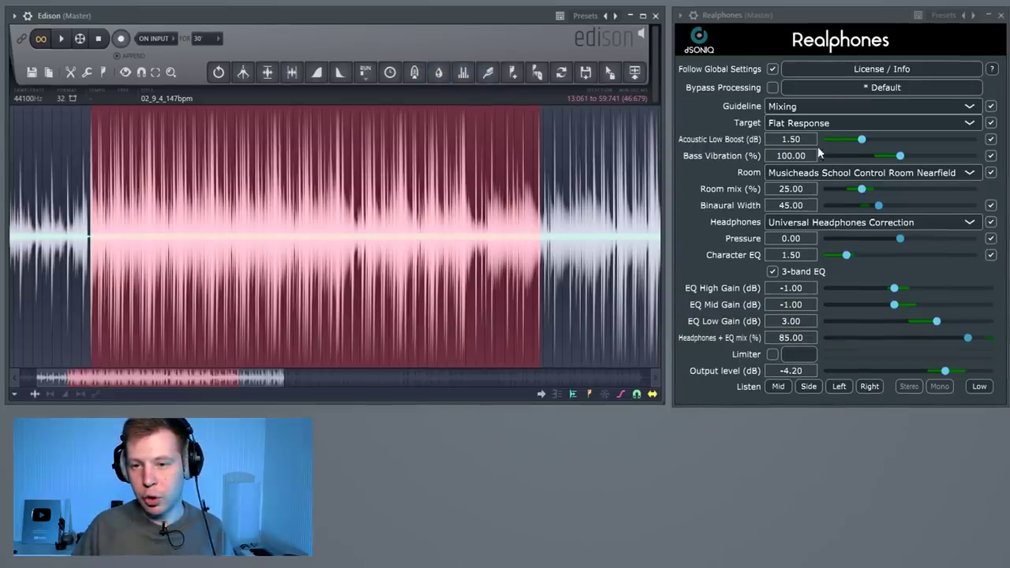
pyautogui.click(904, 69)
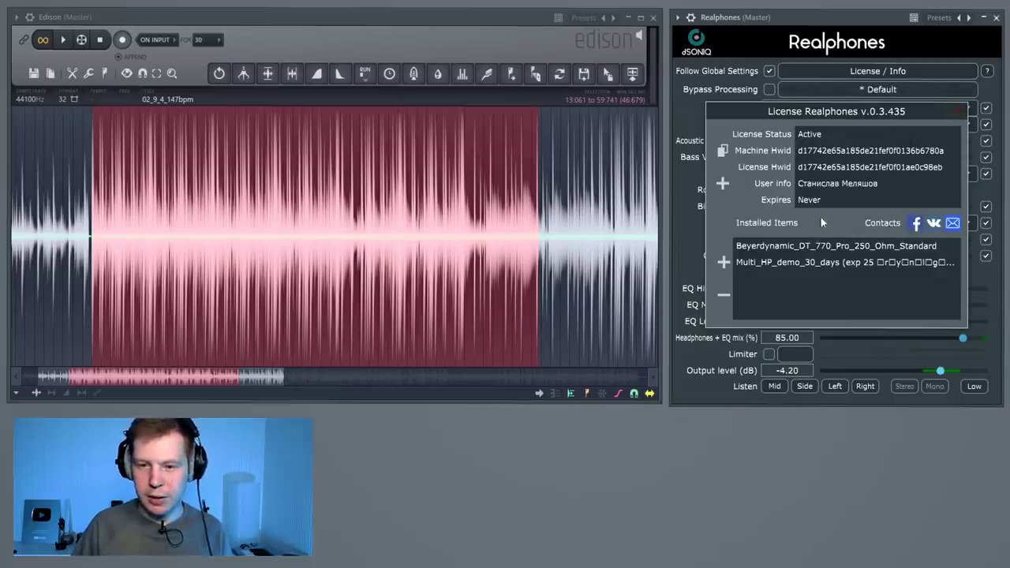
# Close the License Realphones dialog to return to the main Realphones settings panel
pyautogui.click(956, 111)
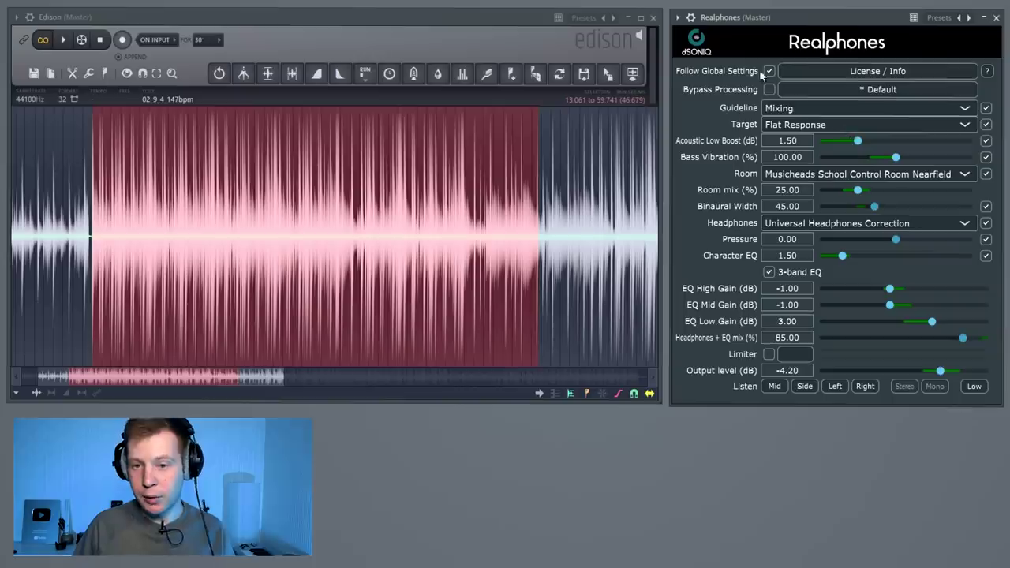
# Try Acoustic Low Boost at 6.00, set it to 1.30 dB, and compare using Bypass Processing
pyautogui.moveTo(858, 142); pyautogui.dragTo(972, 141)
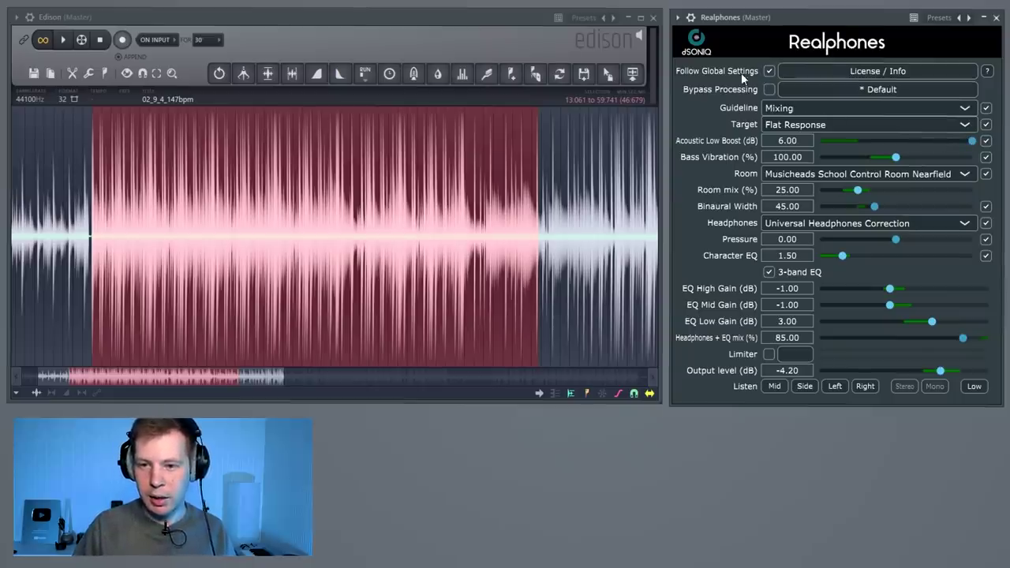
pyautogui.click(852, 140)
pyautogui.click(772, 91)
pyautogui.click(771, 91)
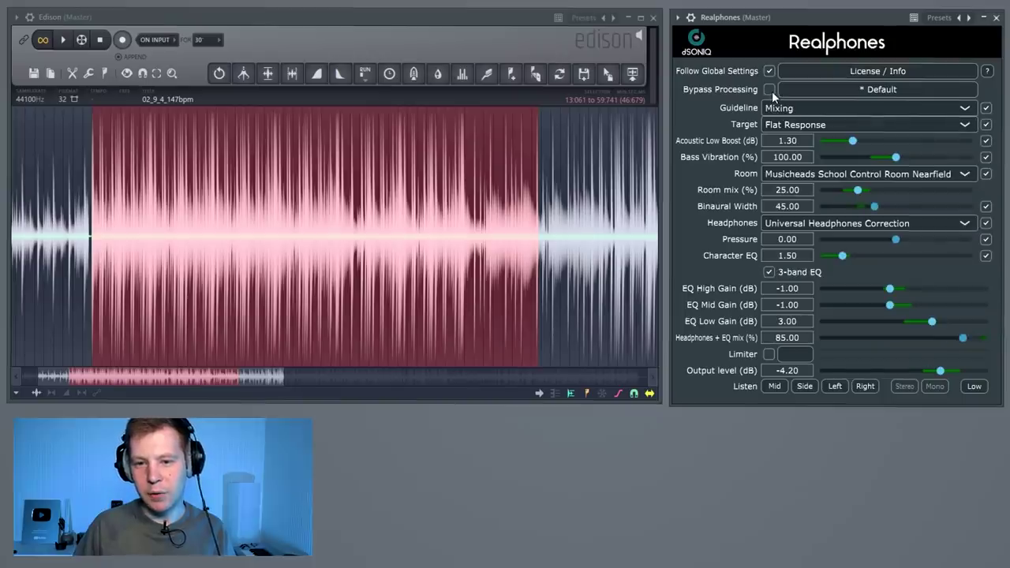
pyautogui.click(771, 91)
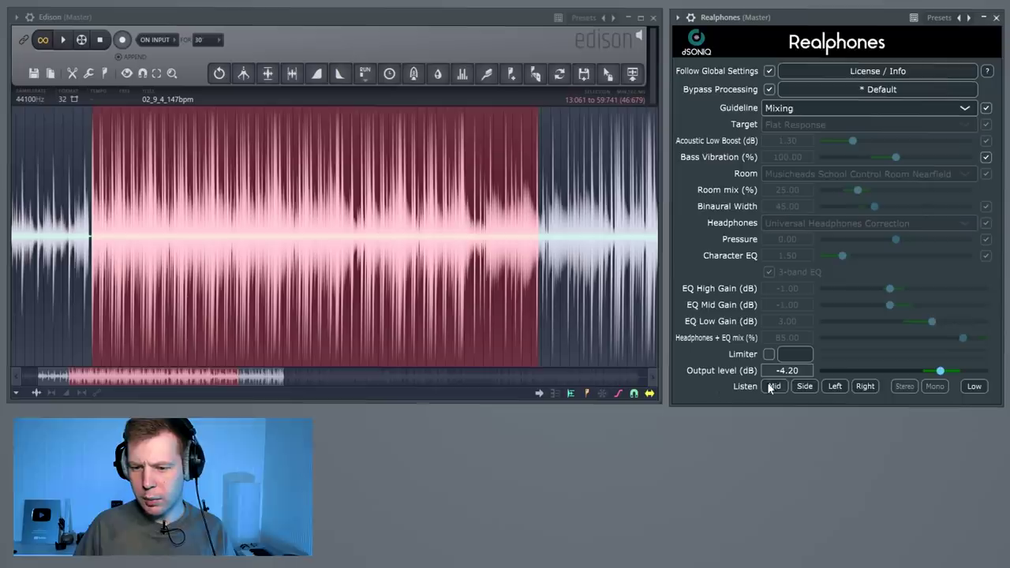
pyautogui.click(770, 90)
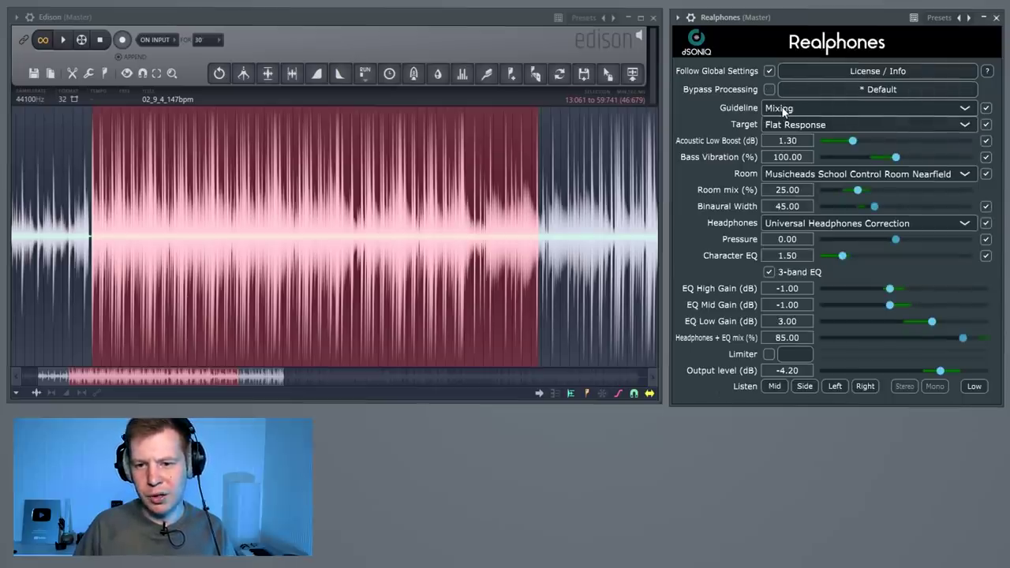
# Keep Mixing as the guideline, briefly toggle individual settings, then show the Target list
pyautogui.click(783, 111)
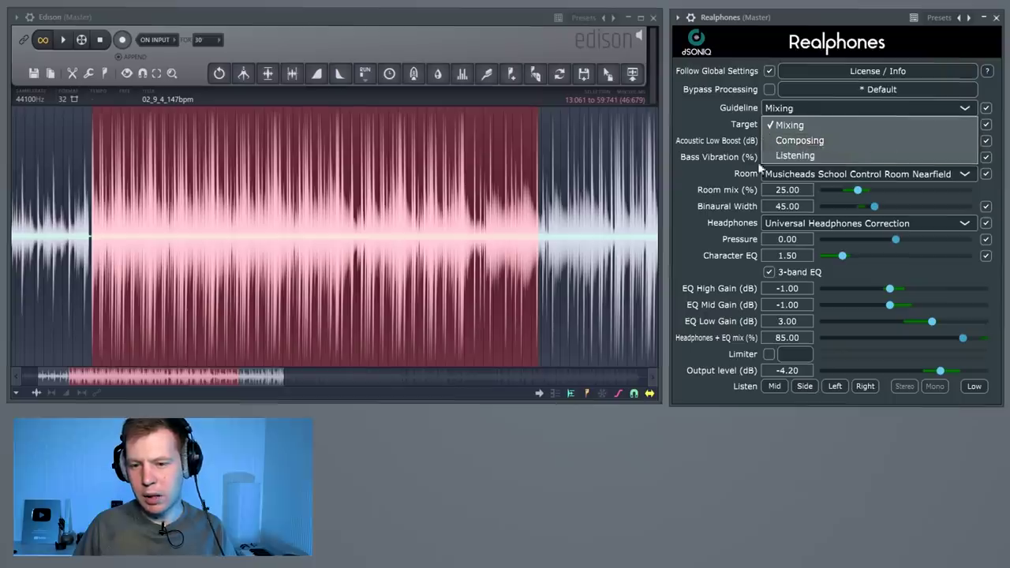
pyautogui.click(726, 111)
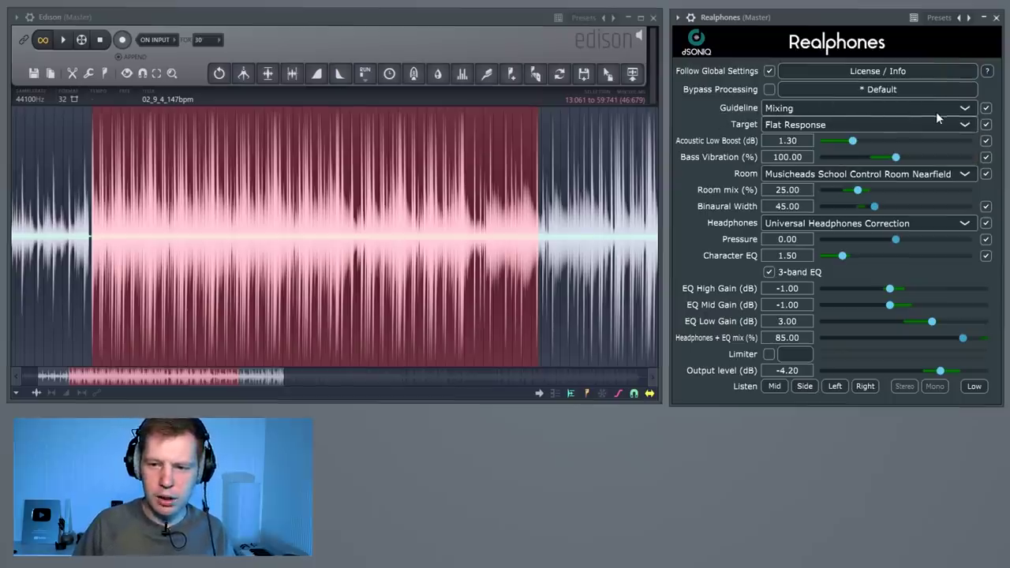
pyautogui.click(986, 110)
pyautogui.click(986, 109)
pyautogui.click(986, 124)
pyautogui.click(986, 126)
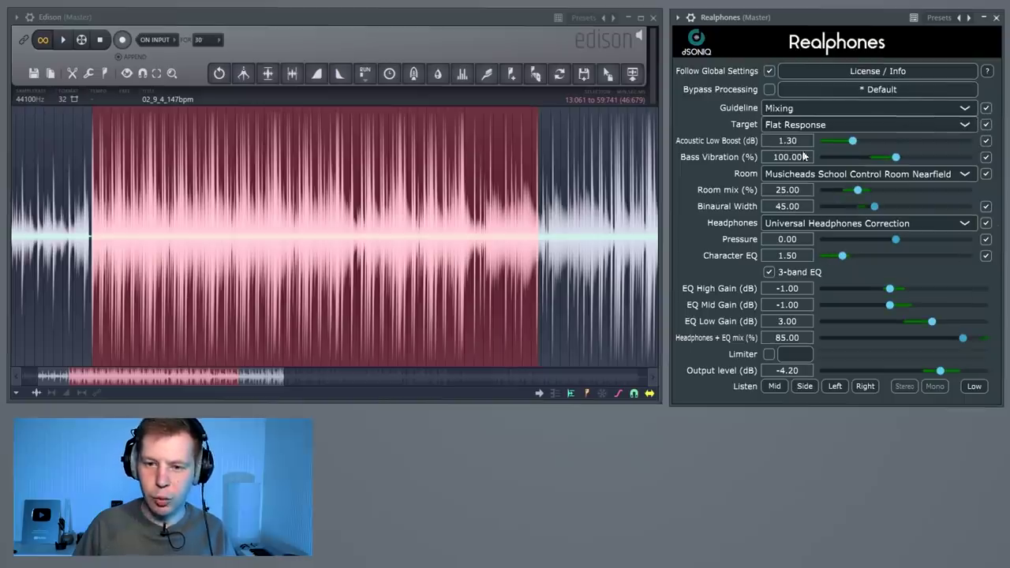
pyautogui.click(798, 124)
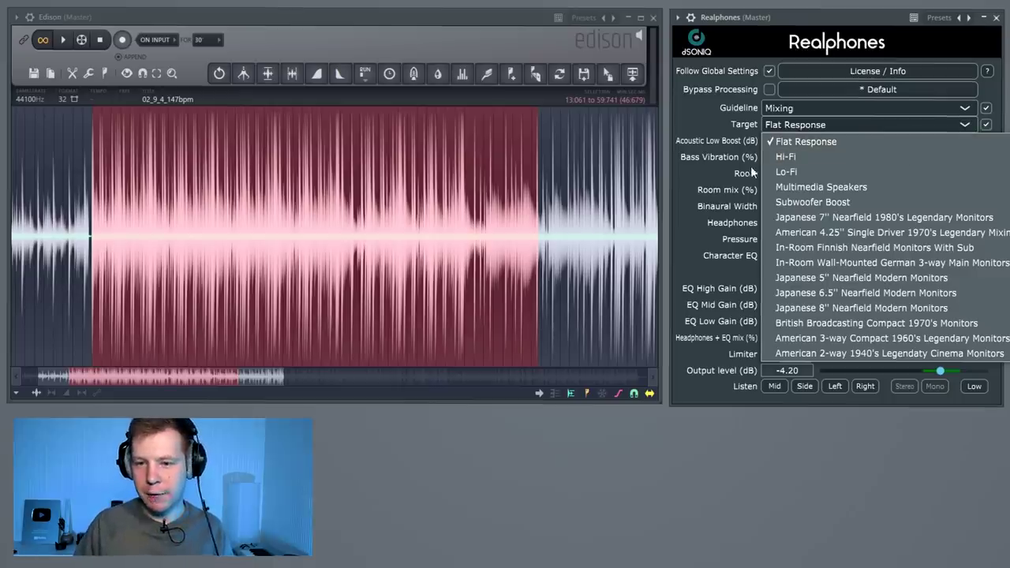
# During playback, audition the Hi-Fi and Lo-Fi targets, settling on Subwoofer Boost
pyautogui.click(729, 122)
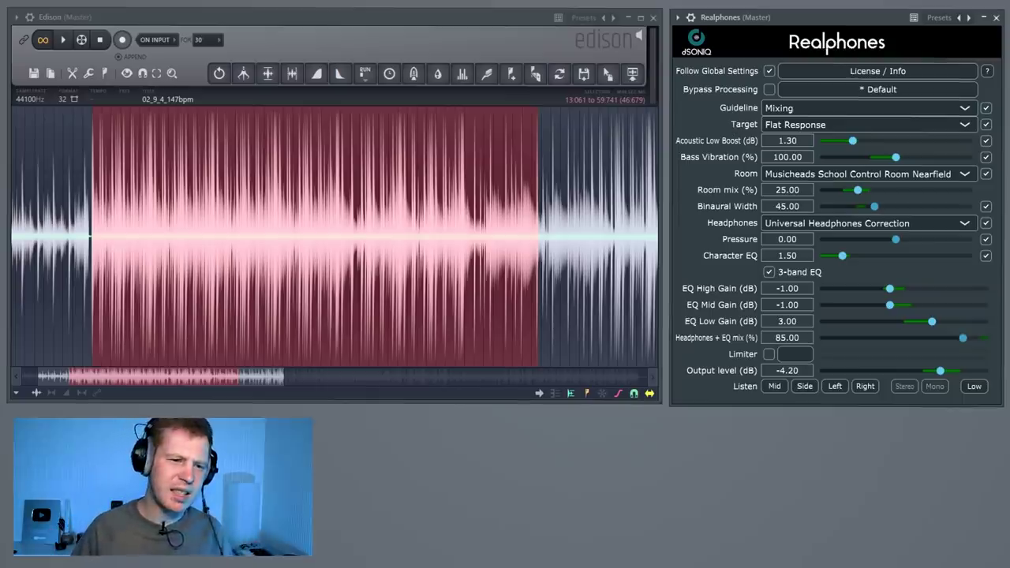
pyautogui.click(64, 40)
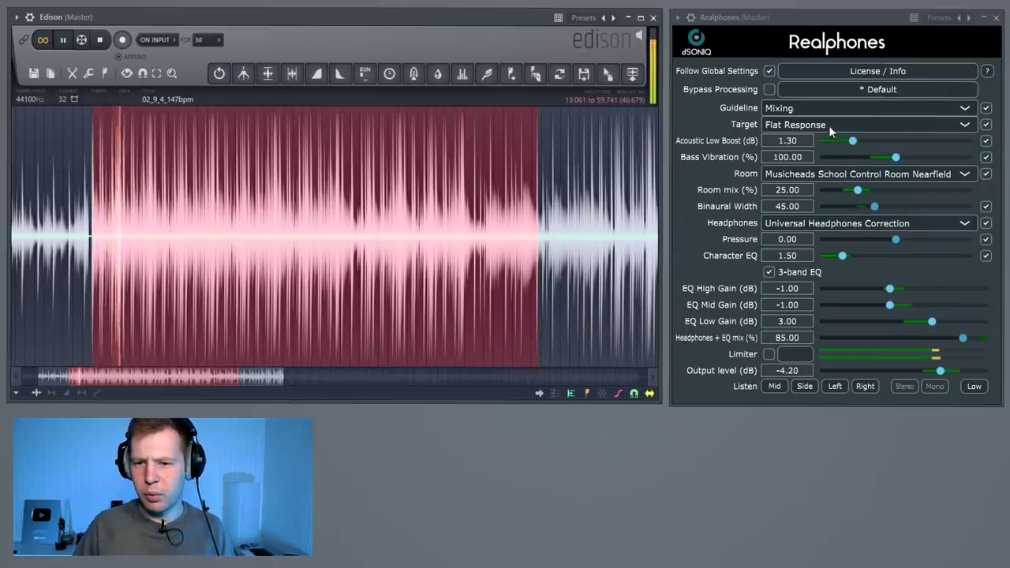
pyautogui.click(805, 126)
pyautogui.click(804, 157)
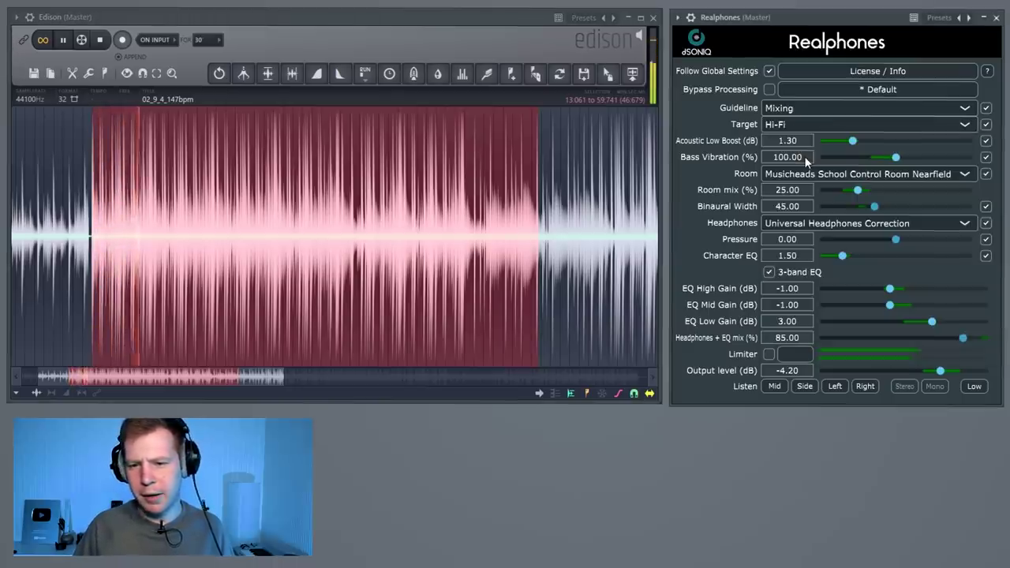
pyautogui.click(804, 127)
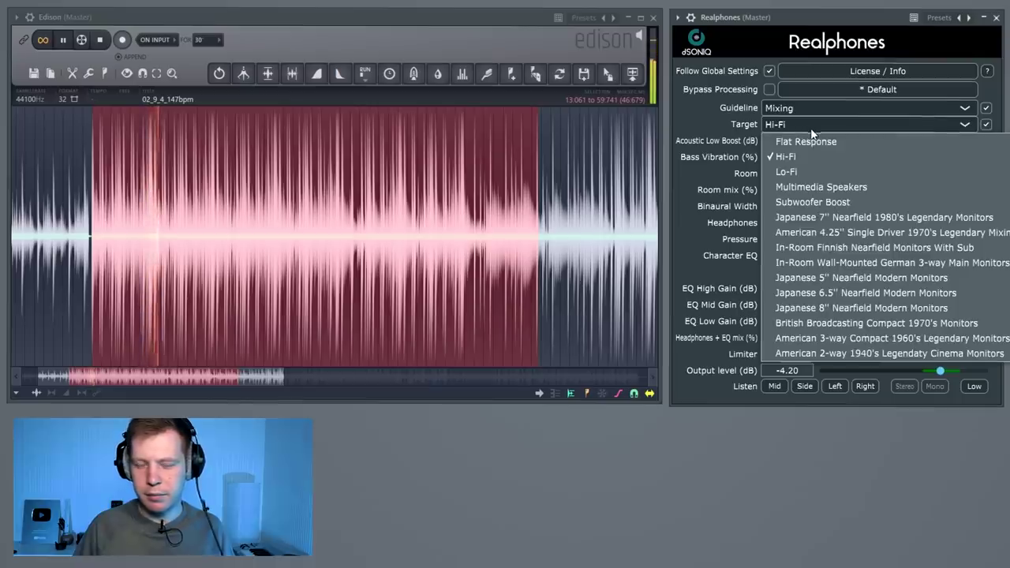
pyautogui.click(805, 172)
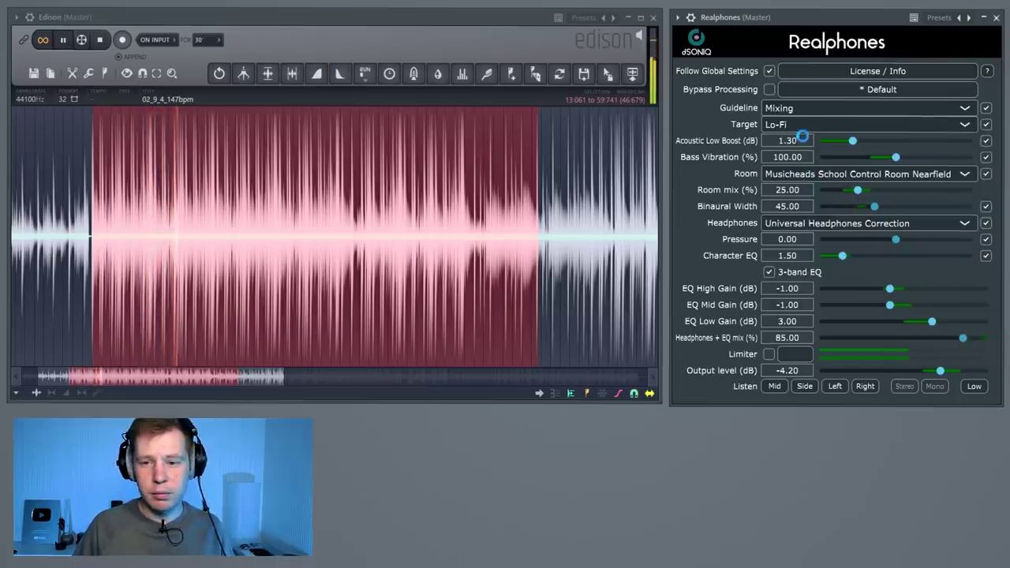
pyautogui.click(805, 125)
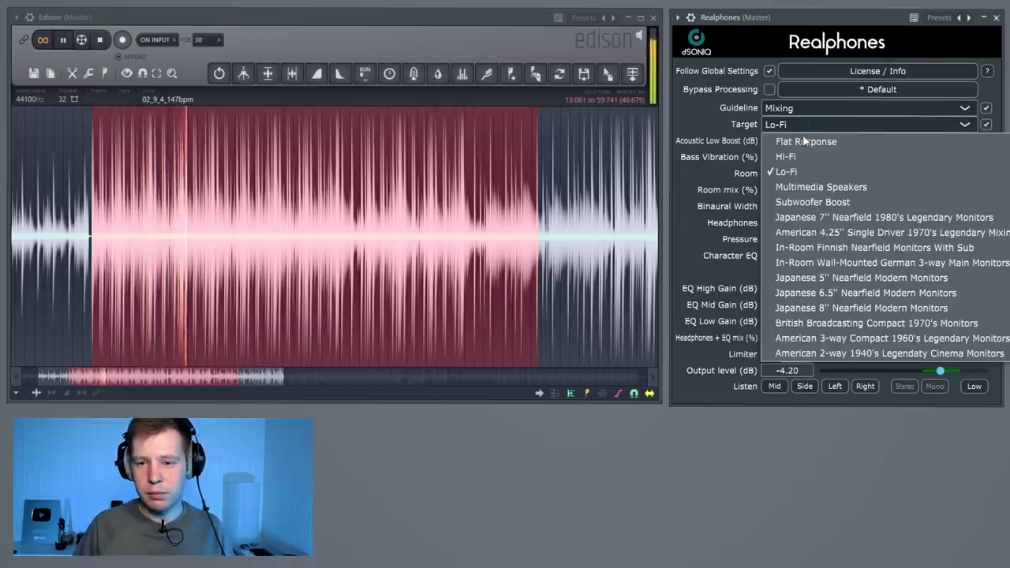
pyautogui.click(818, 202)
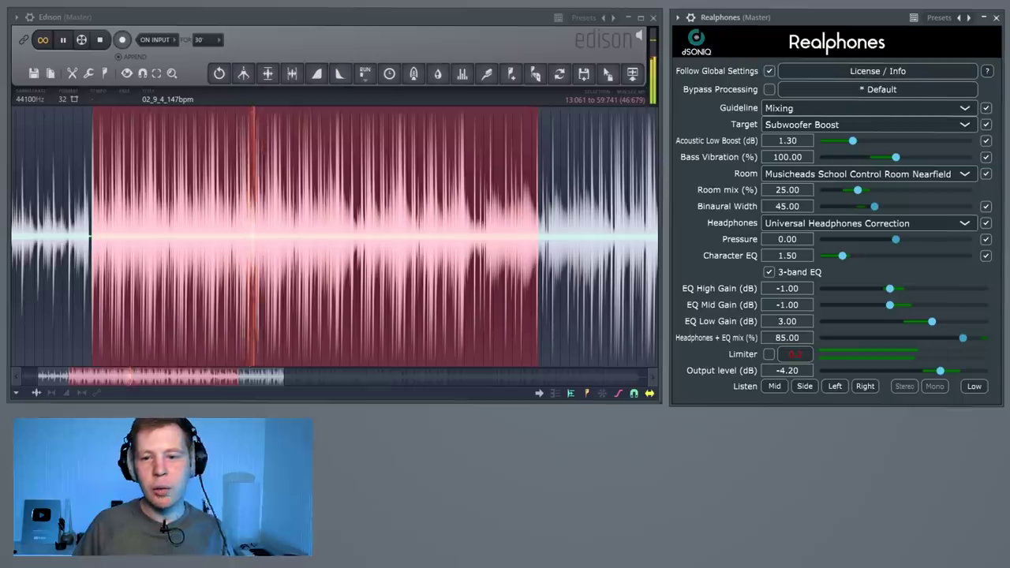
# Stop playback, keep the Mixing guideline, and bring up Realphones' Factory Presets
pyautogui.press('space')
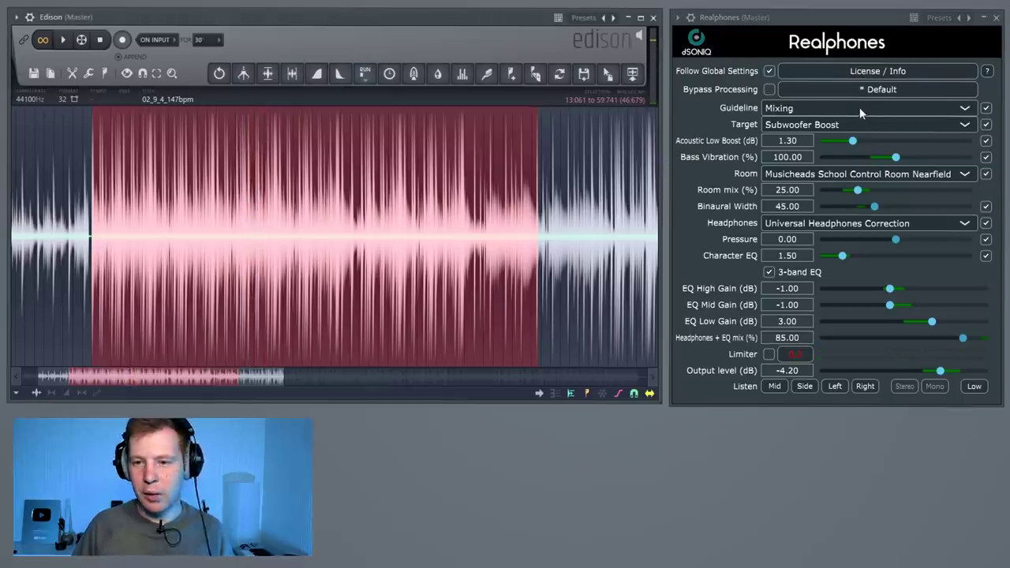
pyautogui.click(852, 107)
pyautogui.click(825, 108)
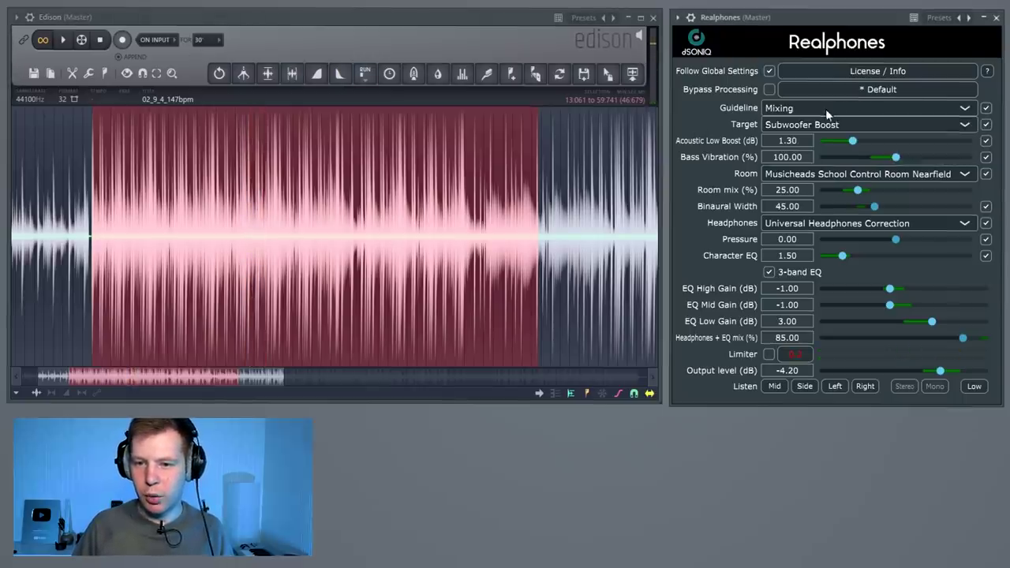
pyautogui.click(864, 89)
pyautogui.moveTo(817, 108)
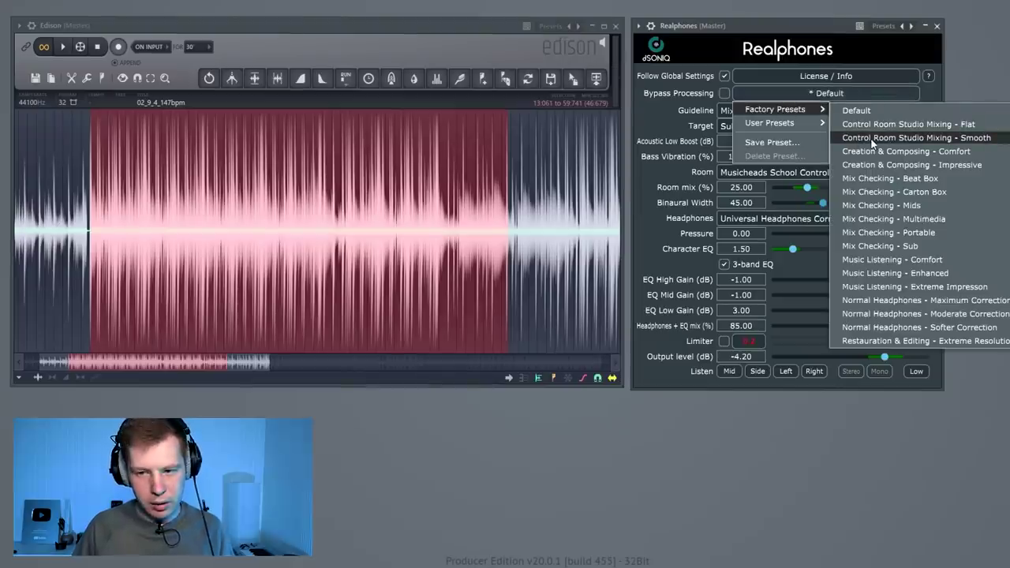
# Audition the Control Room Studio Mixing - Smooth preset, then revert to the Default factory preset
pyautogui.click(872, 139)
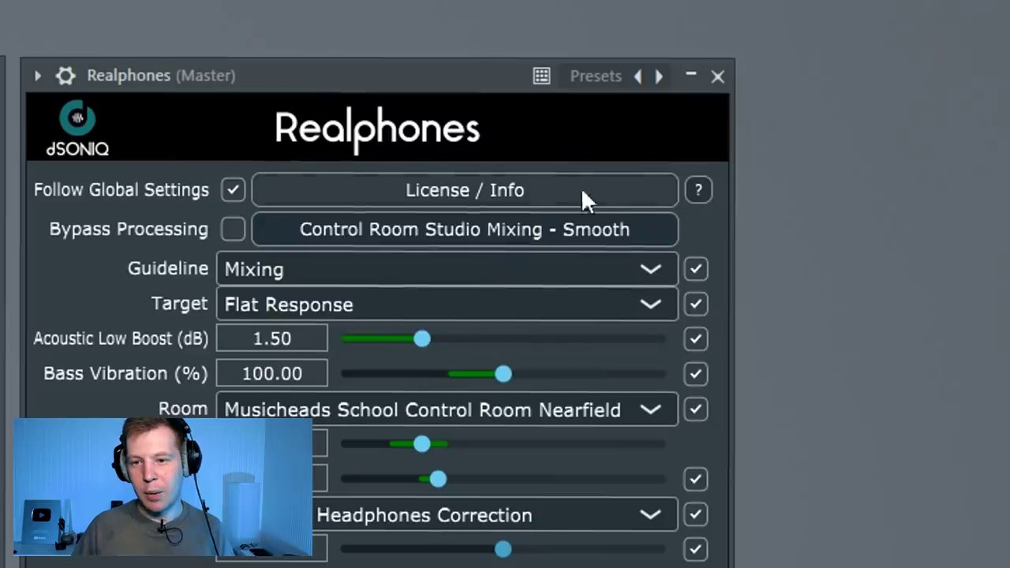
pyautogui.click(861, 93)
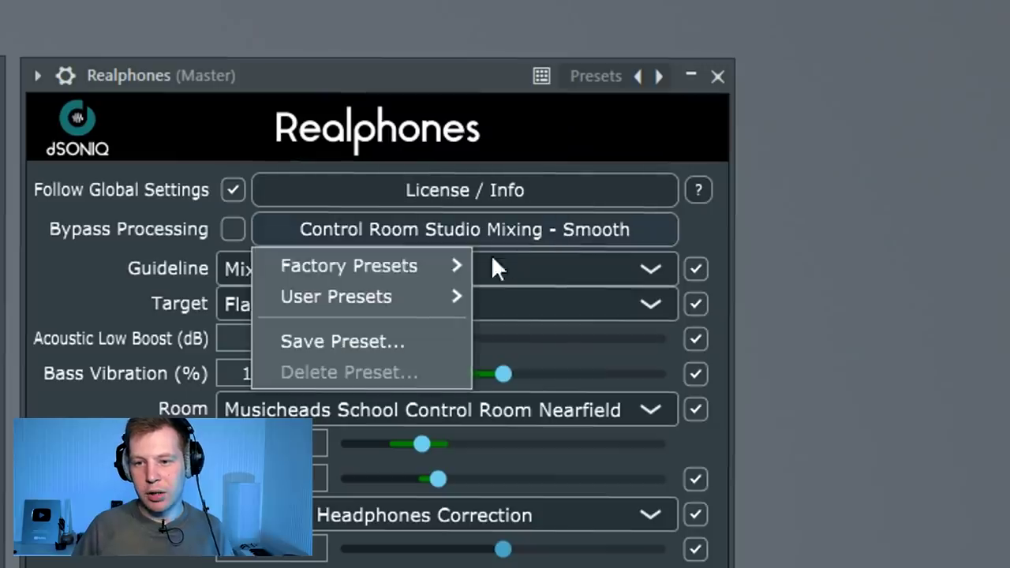
pyautogui.moveTo(810, 109)
pyautogui.click(534, 269)
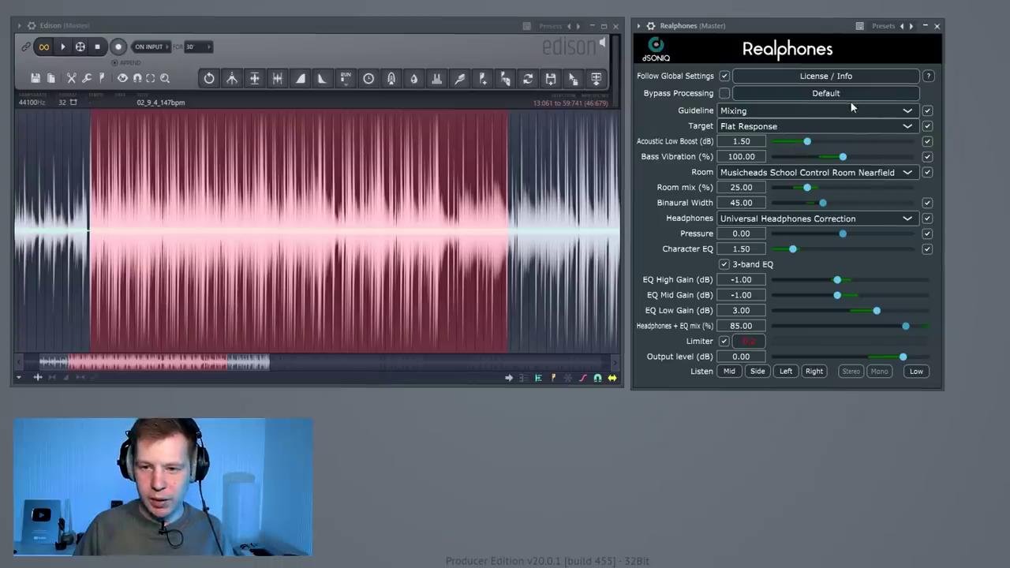
# Load the fourth saved preset from Realphones' User Presets
pyautogui.click(823, 94)
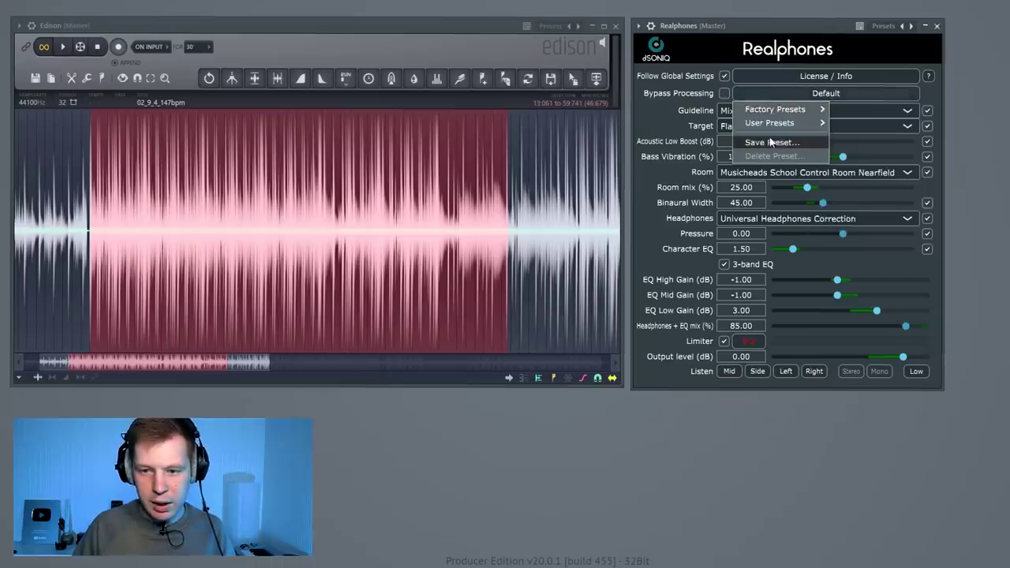
pyautogui.moveTo(774, 125)
pyautogui.click(870, 165)
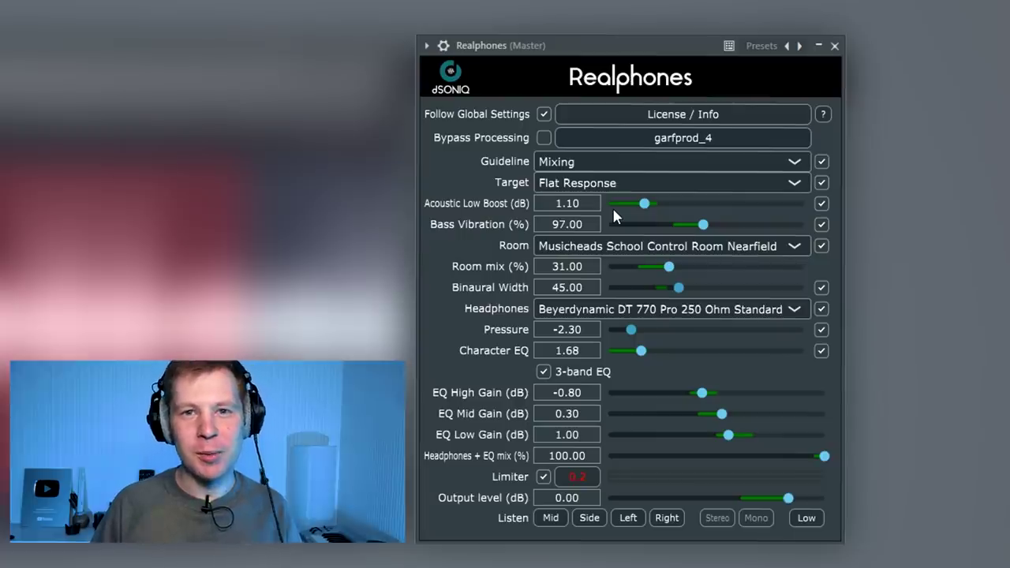
# Try Acoustic Low Boost at 1.00, 1.50 and 1.10 dB, finally leaving it at 1.40 dB
pyautogui.moveTo(645, 207)
pyautogui.mouseDown()
pyautogui.moveTo(627, 206)
pyautogui.moveTo(642, 207)
pyautogui.mouseUp()
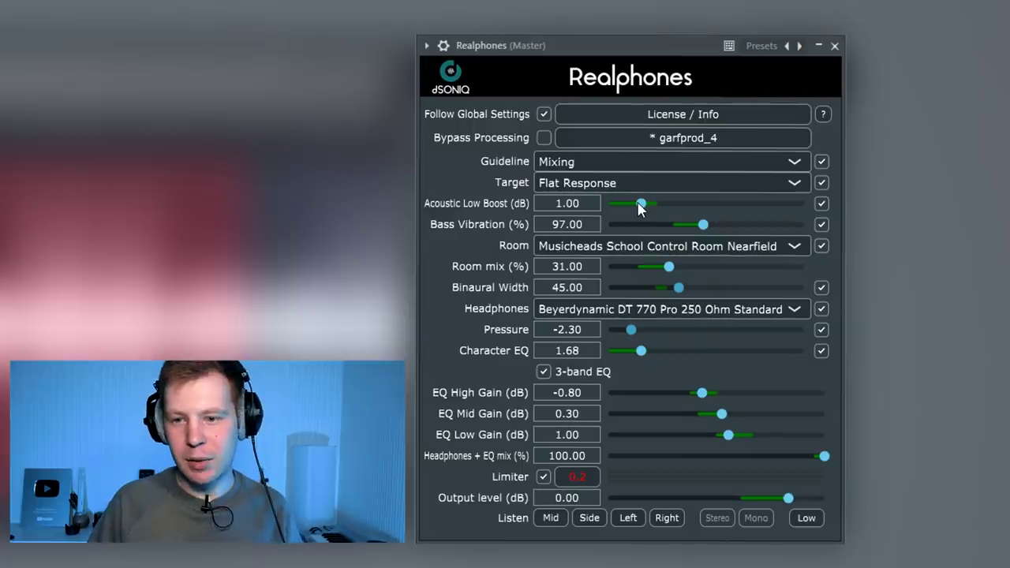
pyautogui.moveTo(609, 210); pyautogui.dragTo(657, 208)
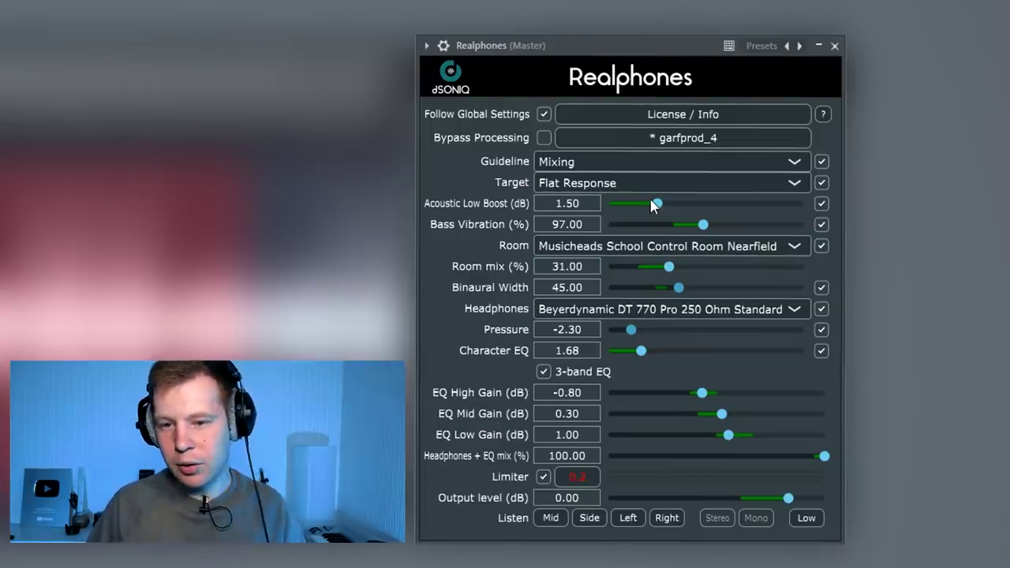
pyautogui.moveTo(658, 207); pyautogui.dragTo(645, 208)
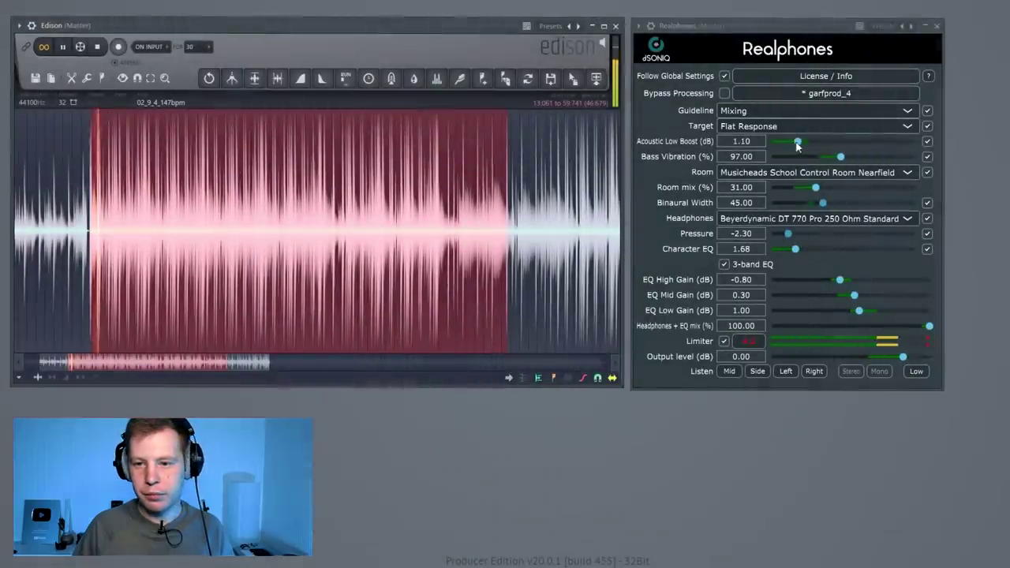
pyautogui.moveTo(797, 142)
pyautogui.mouseDown()
pyautogui.moveTo(955, 147)
pyautogui.moveTo(805, 149)
pyautogui.mouseUp()
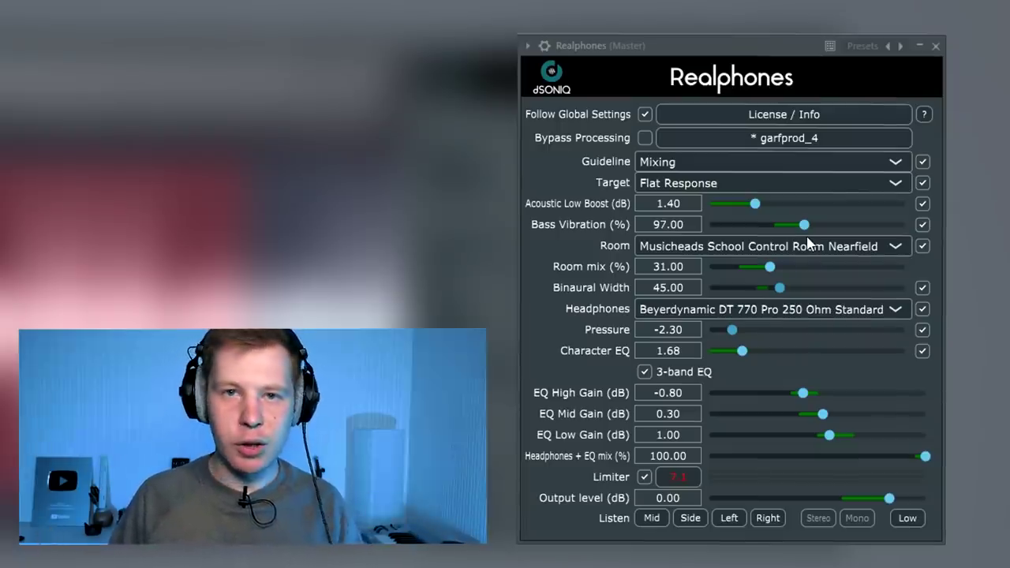
# Pull Bass Vibration from 97.00 down to 0% and open the Room dropdown
pyautogui.moveTo(803, 226); pyautogui.dragTo(596, 268)
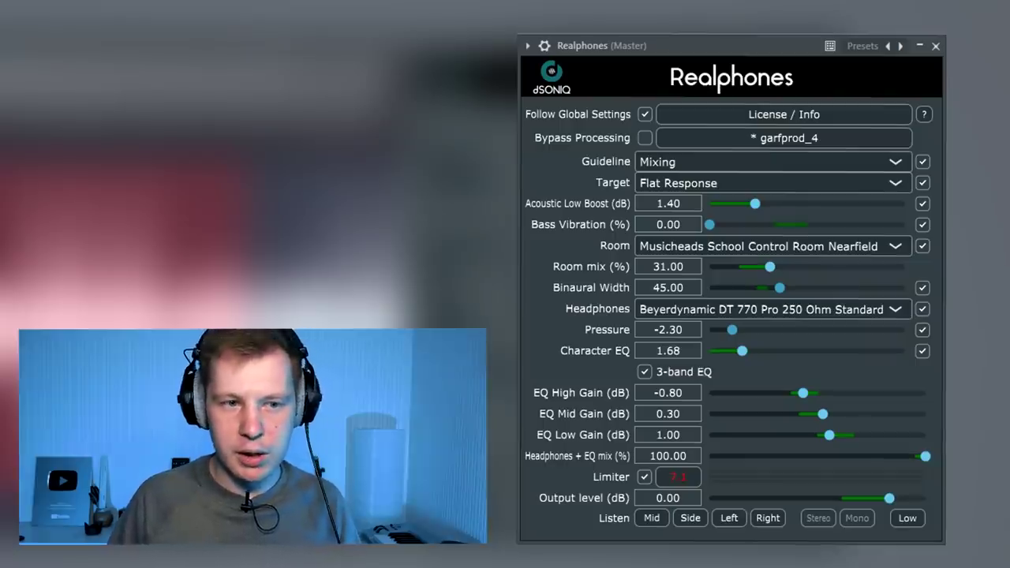
pyautogui.click(653, 251)
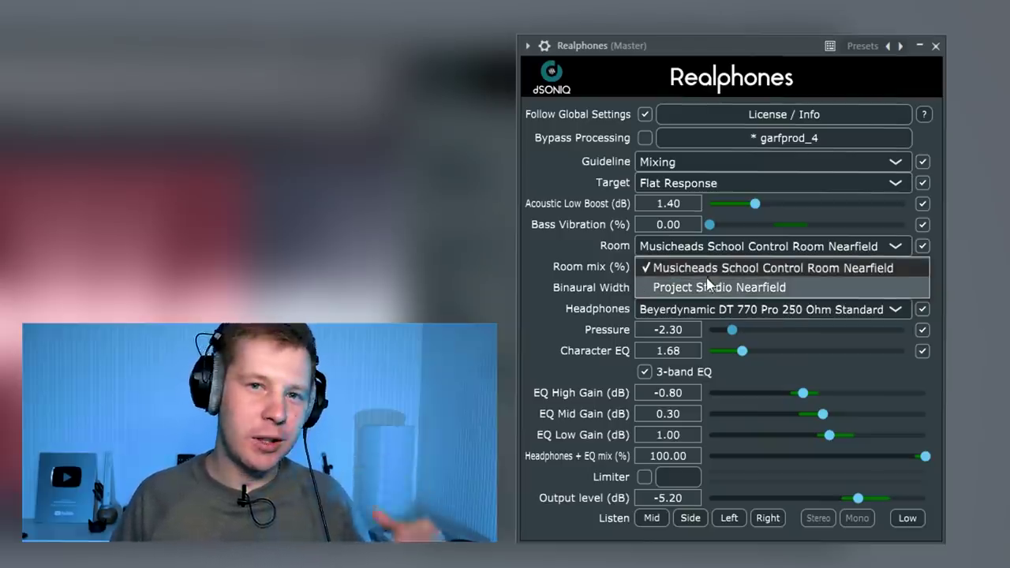
# Try the Project Studio Nearfield room, return to Musicheads School Control Room Nearfield, and stop Edison
pyautogui.click(709, 286)
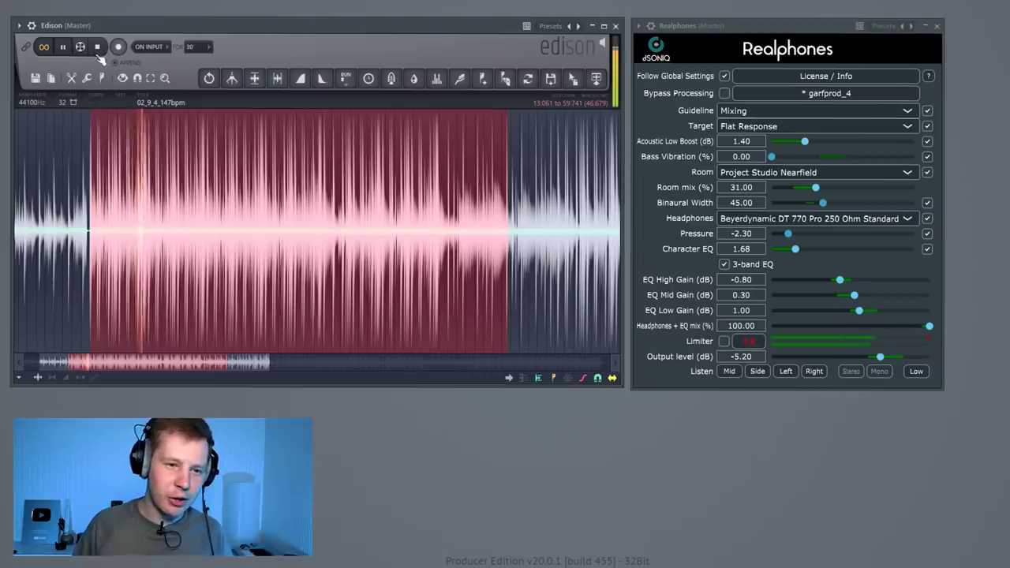
pyautogui.click(793, 172)
pyautogui.click(773, 189)
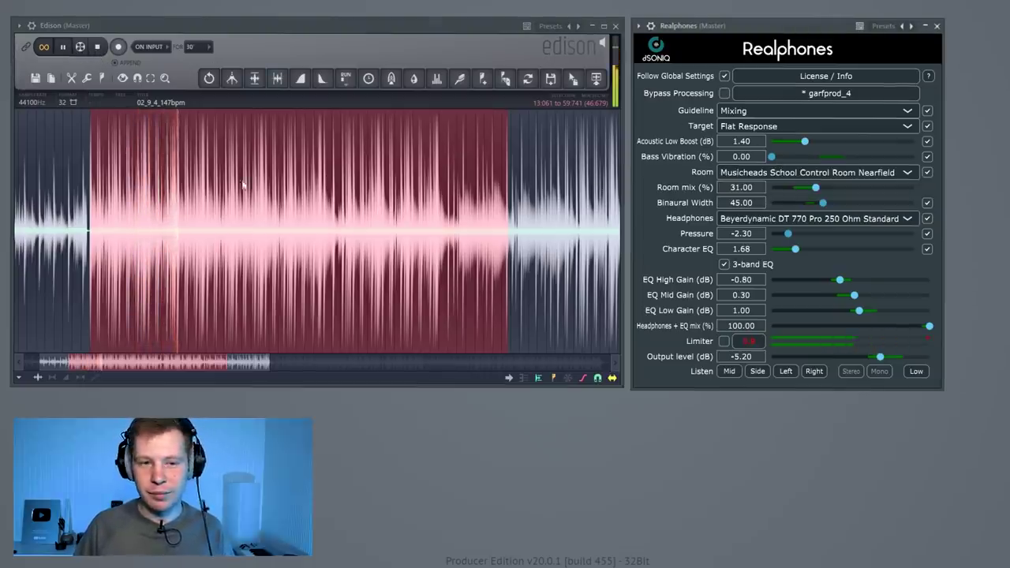
pyautogui.click(99, 46)
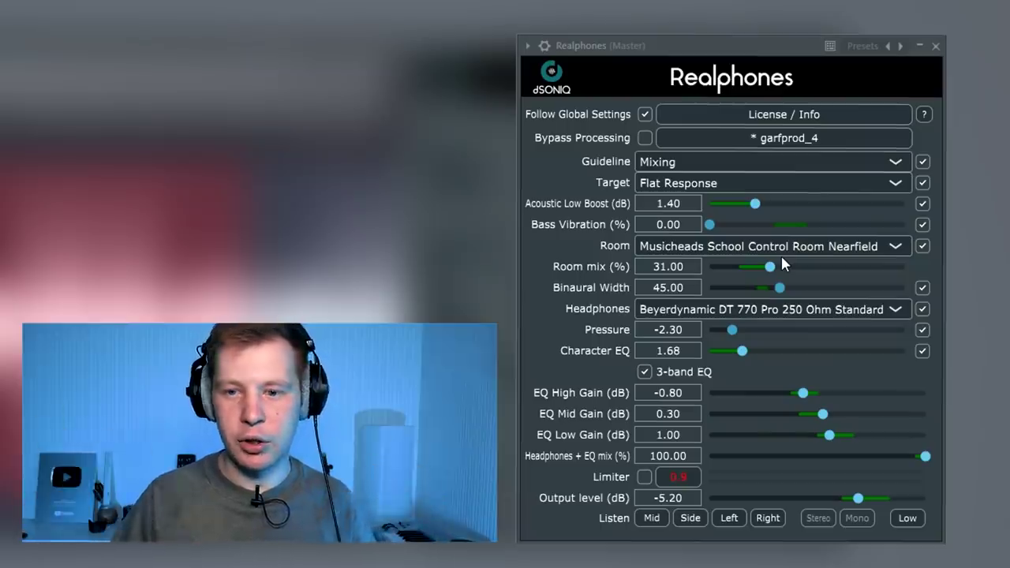
# Audition Room mix at 100%, settle it at 31.90%, stop playback, and push Binaural Width to 125
pyautogui.moveTo(771, 272); pyautogui.dragTo(774, 277)
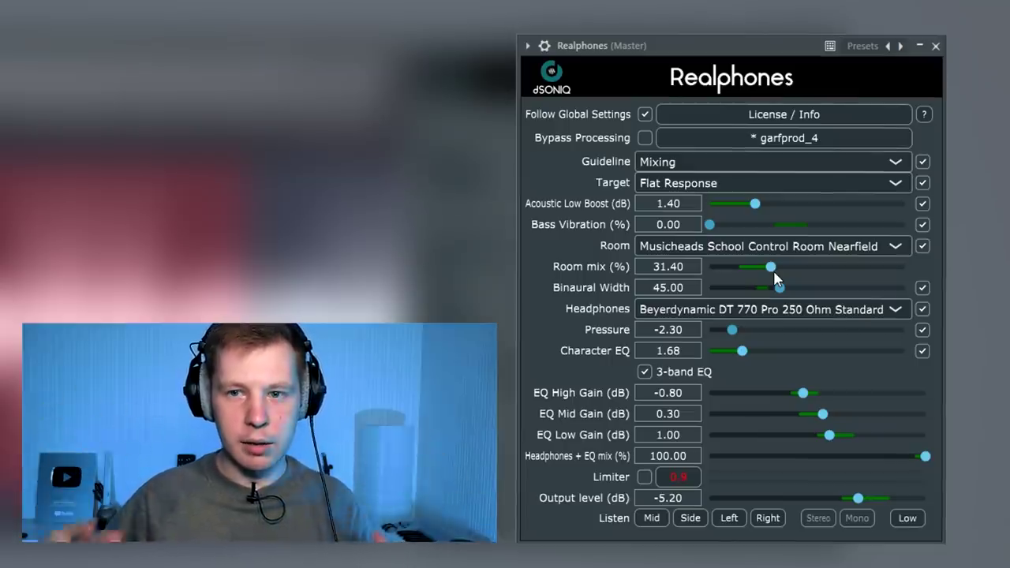
pyautogui.moveTo(770, 269); pyautogui.dragTo(905, 267)
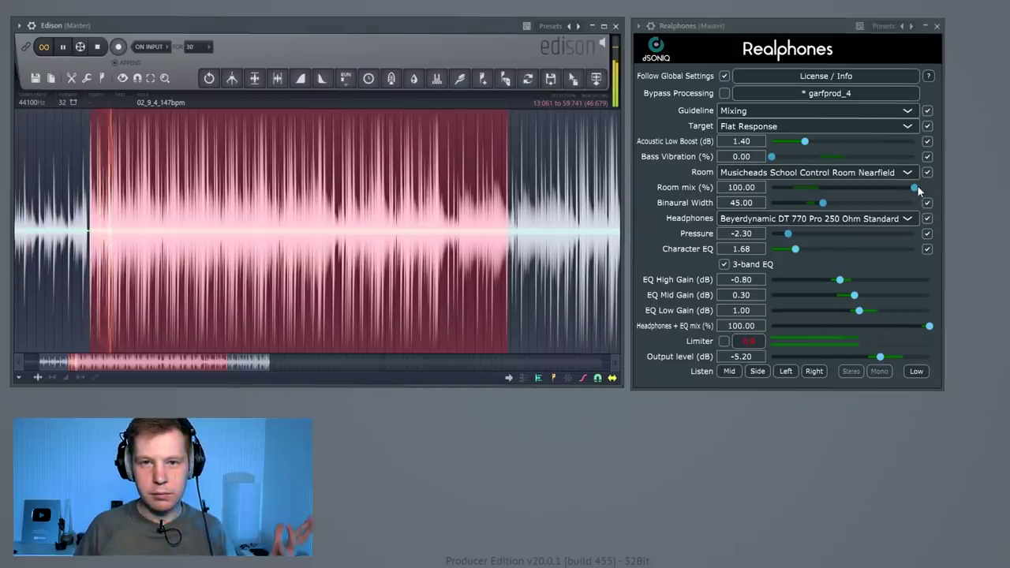
pyautogui.moveTo(914, 187); pyautogui.dragTo(819, 199)
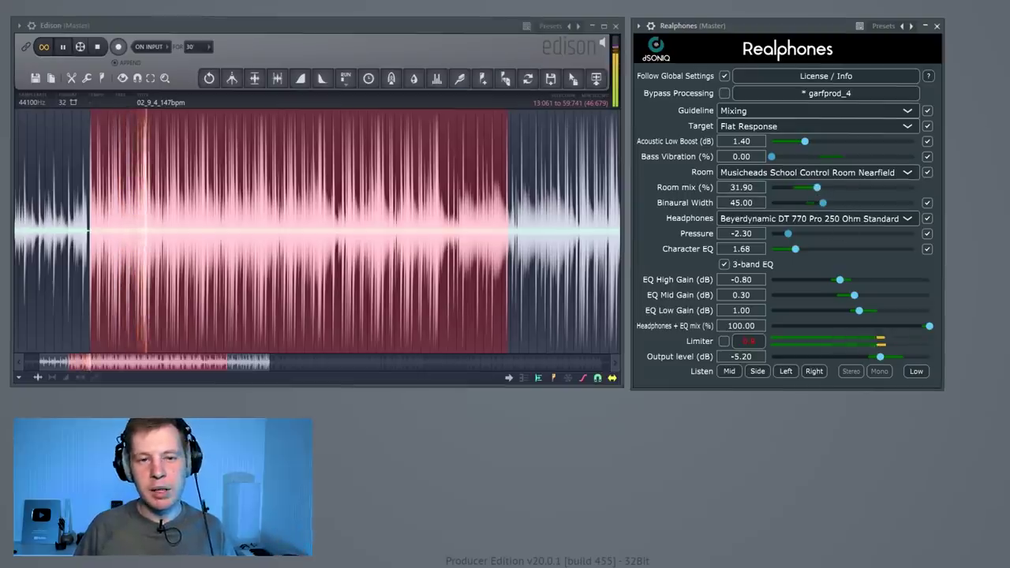
pyautogui.click(97, 47)
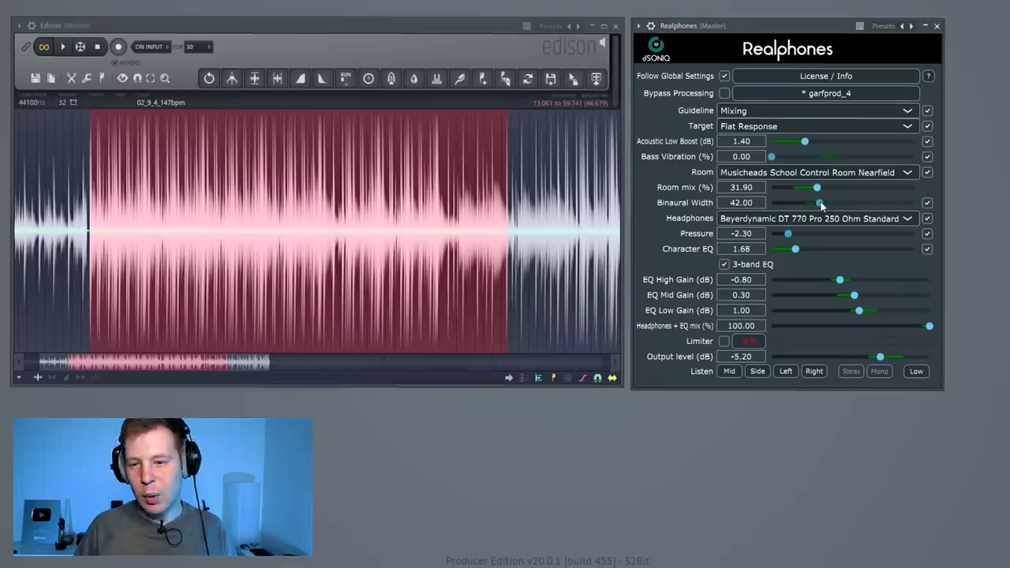
pyautogui.moveTo(823, 202); pyautogui.dragTo(816, 200)
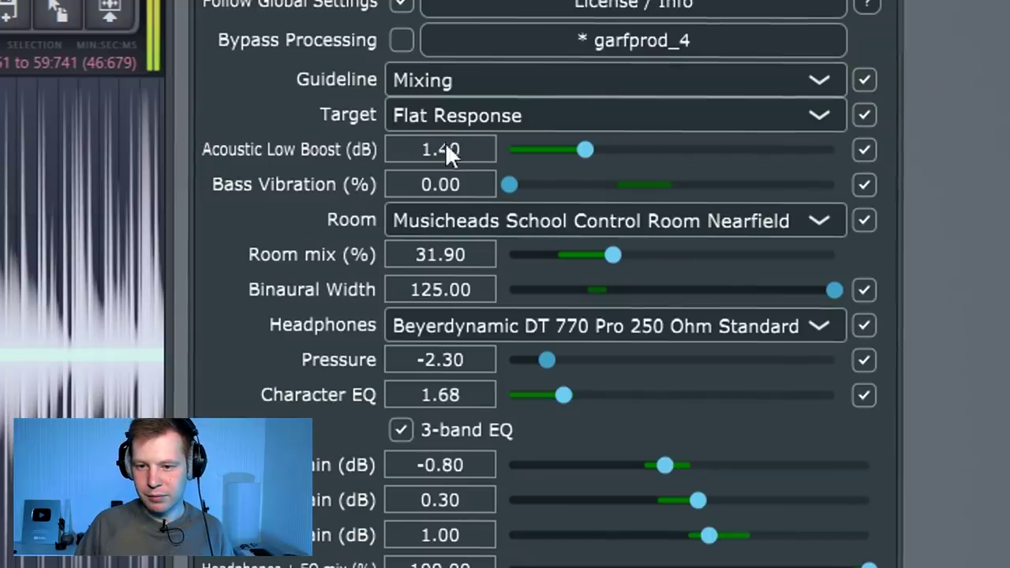
# Sweep Binaural Width down to 0 and up to 125, then settle it at 37
pyautogui.moveTo(834, 289); pyautogui.dragTo(494, 289)
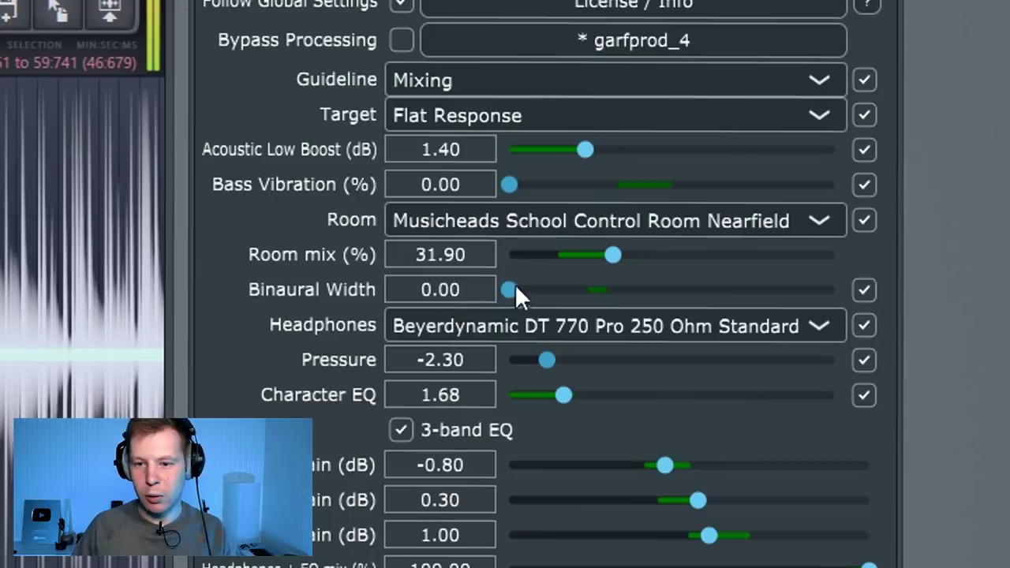
pyautogui.moveTo(515, 285); pyautogui.dragTo(910, 304)
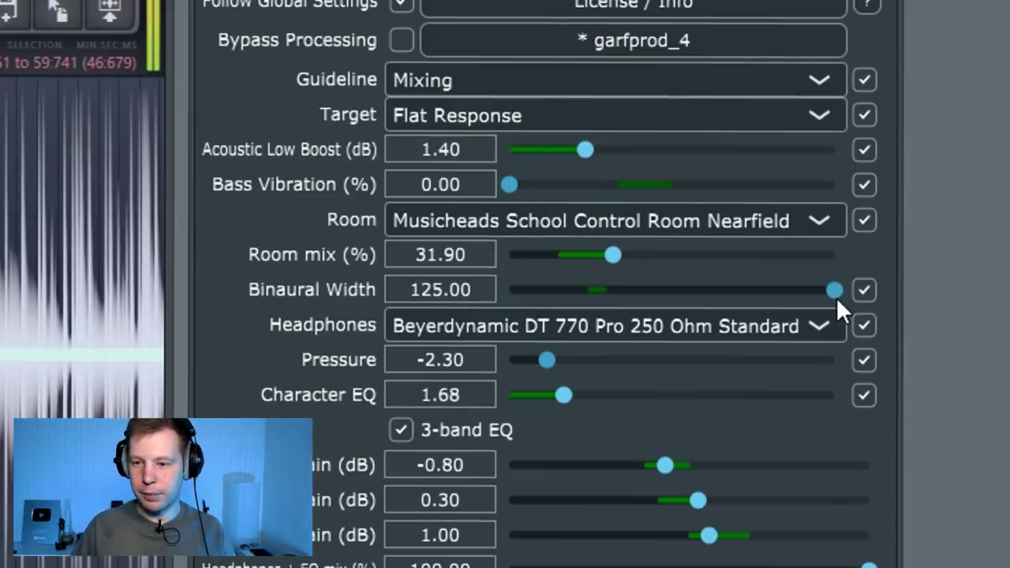
pyautogui.moveTo(841, 292); pyautogui.dragTo(628, 302)
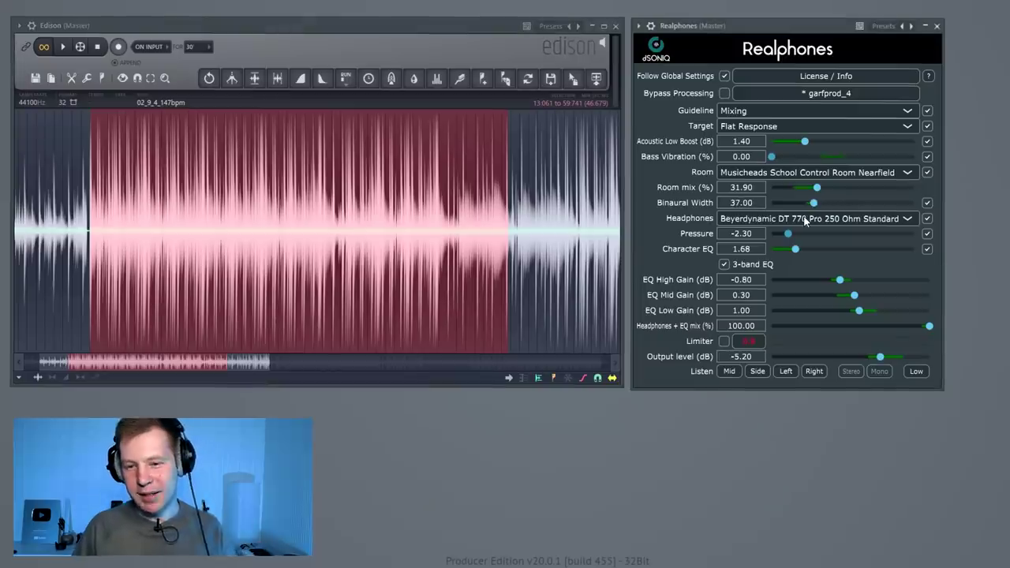
# Try the AKG K271 MKII 55 Ohm and Audio-Technica ATH-M50x headphone profiles
pyautogui.click(805, 222)
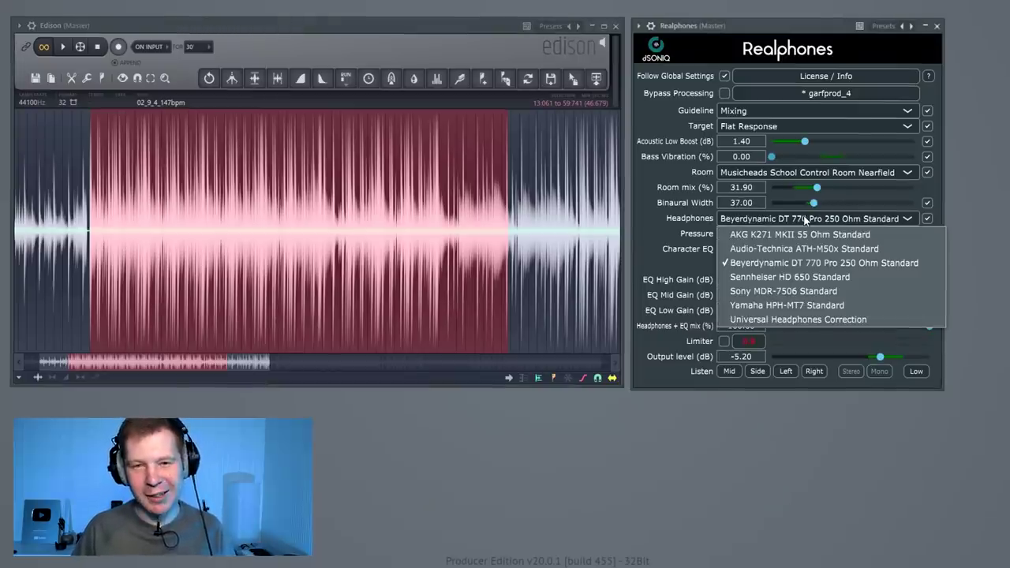
pyautogui.click(804, 222)
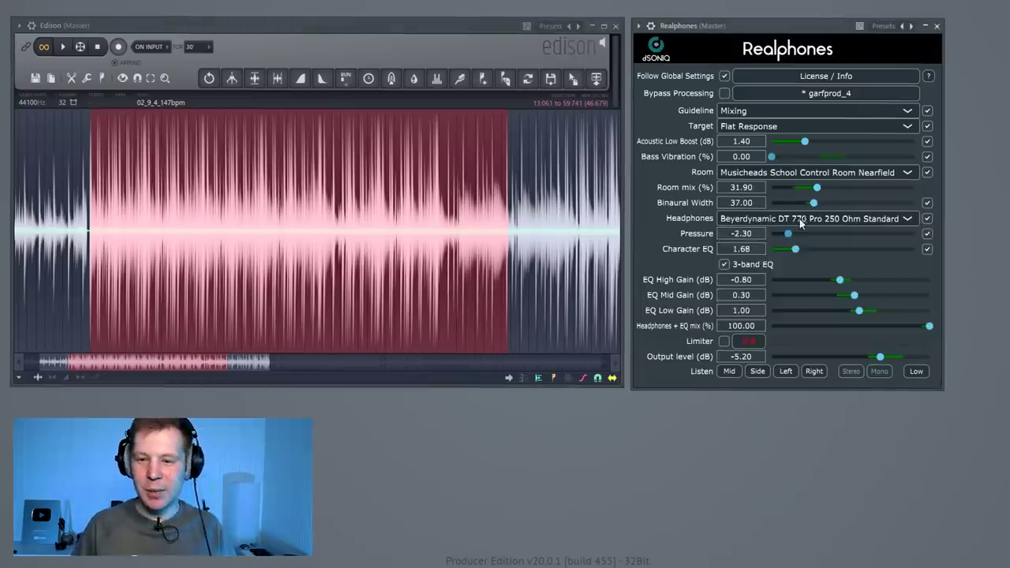
pyautogui.click(804, 221)
pyautogui.click(806, 232)
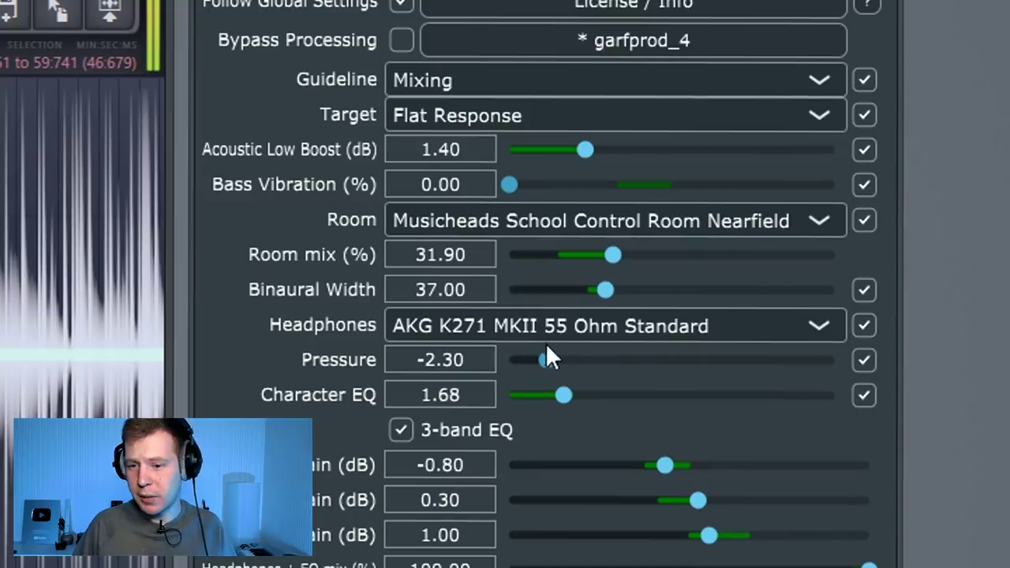
pyautogui.click(681, 323)
pyautogui.click(646, 398)
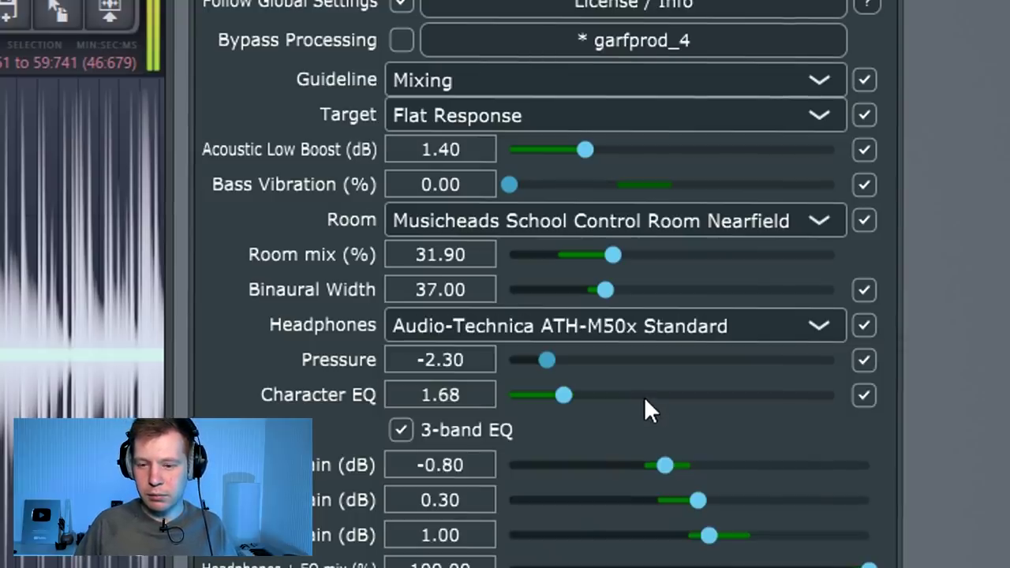
# Audition the Beyerdynamic DT 770 Pro, Sennheiser HD 650 and Sony MDR-7506 profiles
pyautogui.click(679, 324)
pyautogui.click(757, 426)
pyautogui.click(639, 335)
pyautogui.click(638, 460)
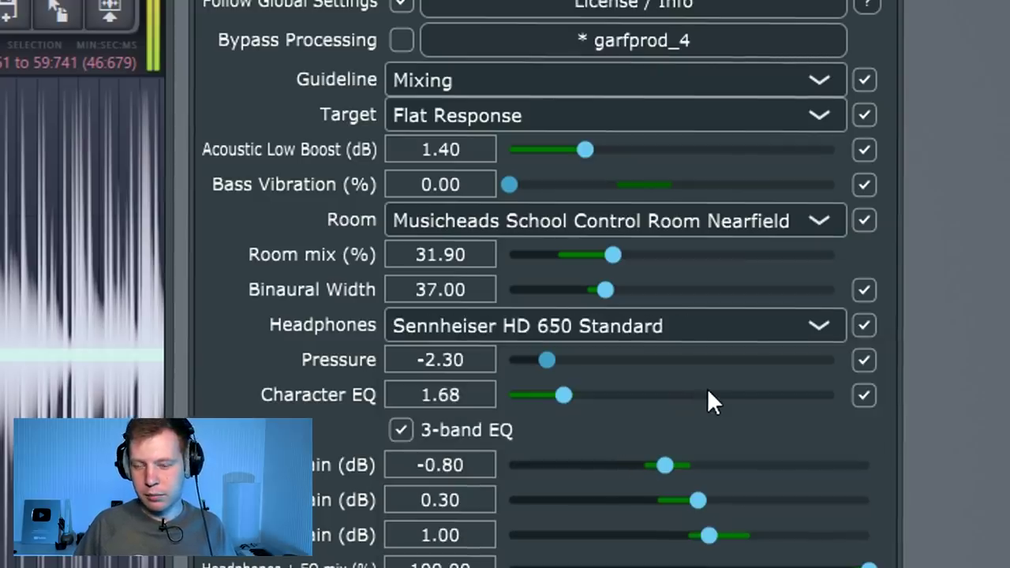
pyautogui.click(729, 324)
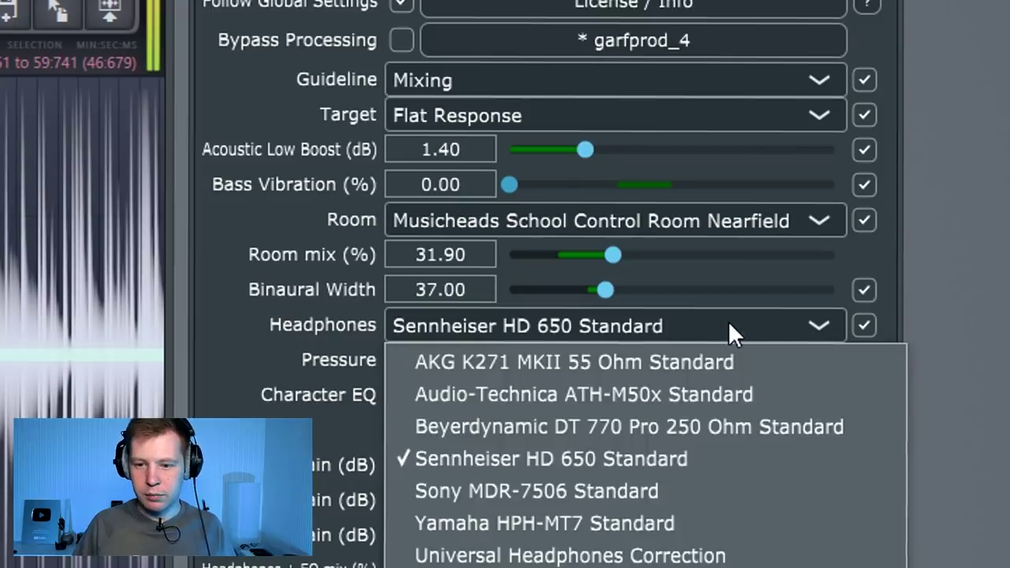
pyautogui.click(632, 483)
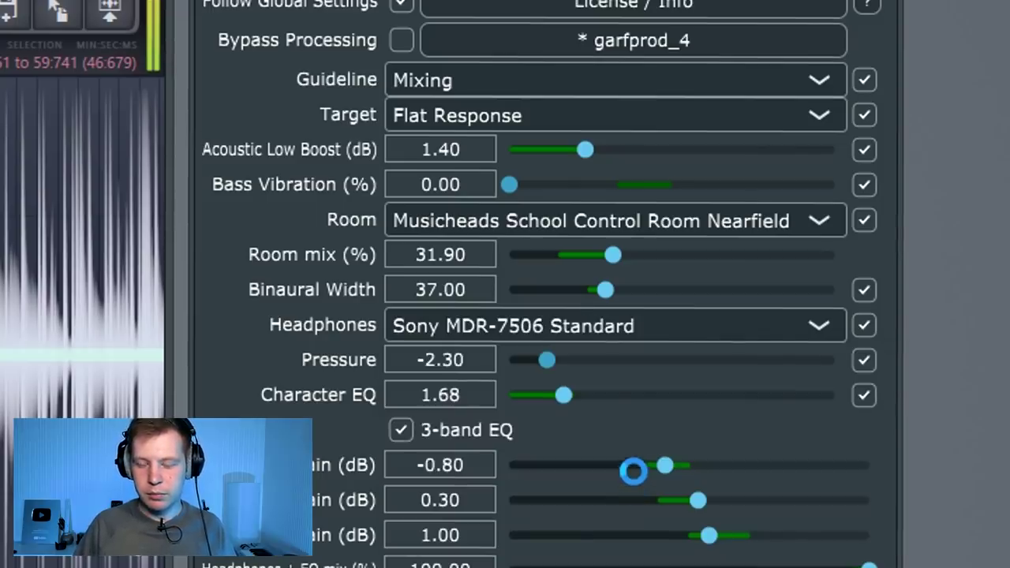
# Try Yamaha HPH-MT7 and Universal Headphones Correction, then choose Beyerdynamic DT 770 Pro 250 Ohm Standard
pyautogui.click(795, 324)
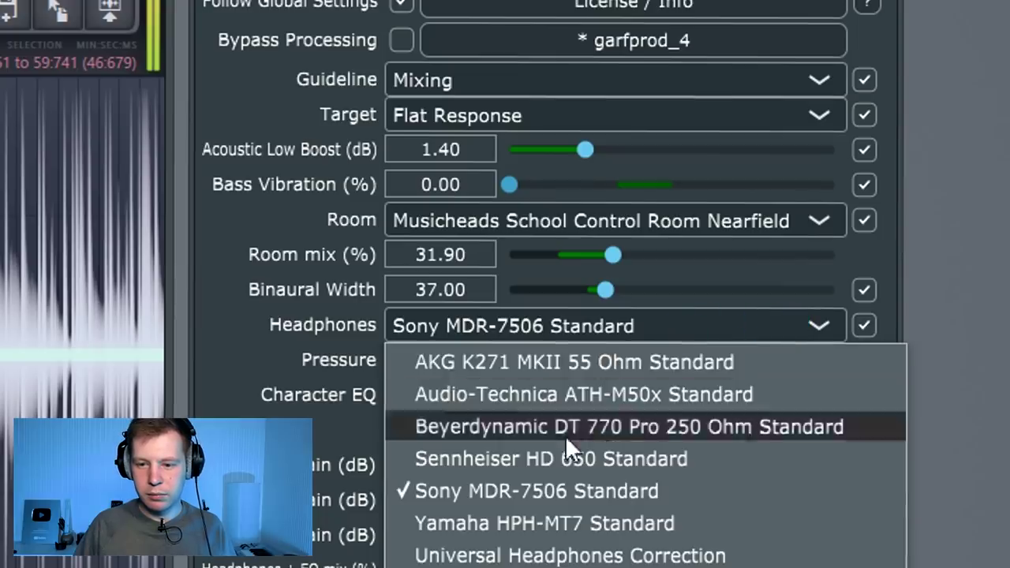
pyautogui.click(556, 523)
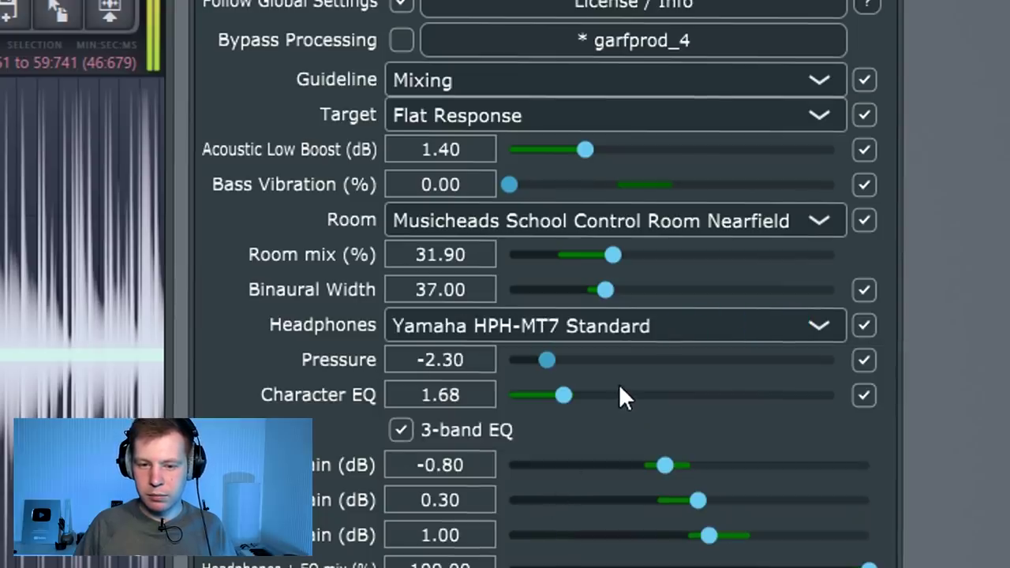
pyautogui.click(565, 330)
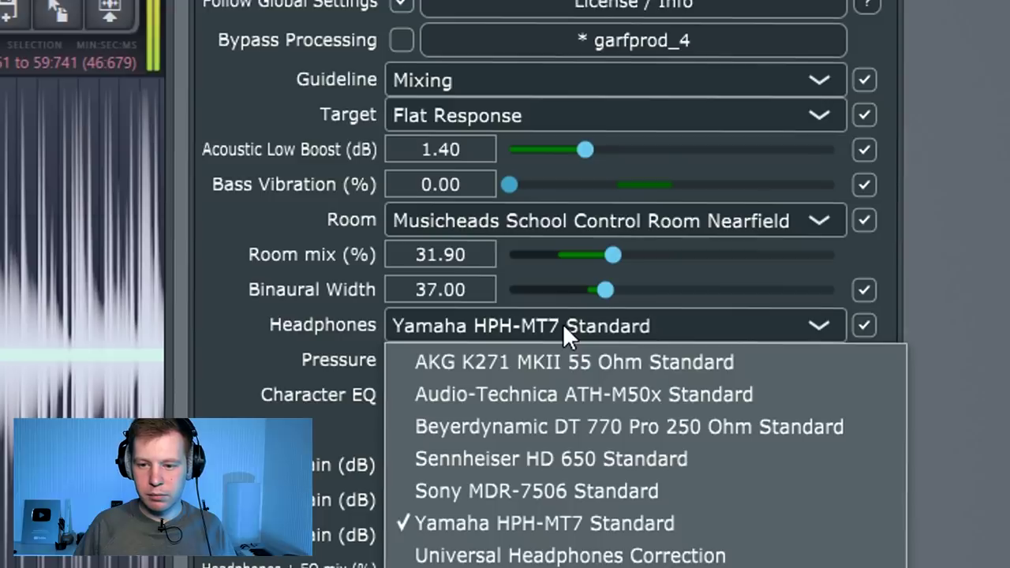
pyautogui.click(535, 554)
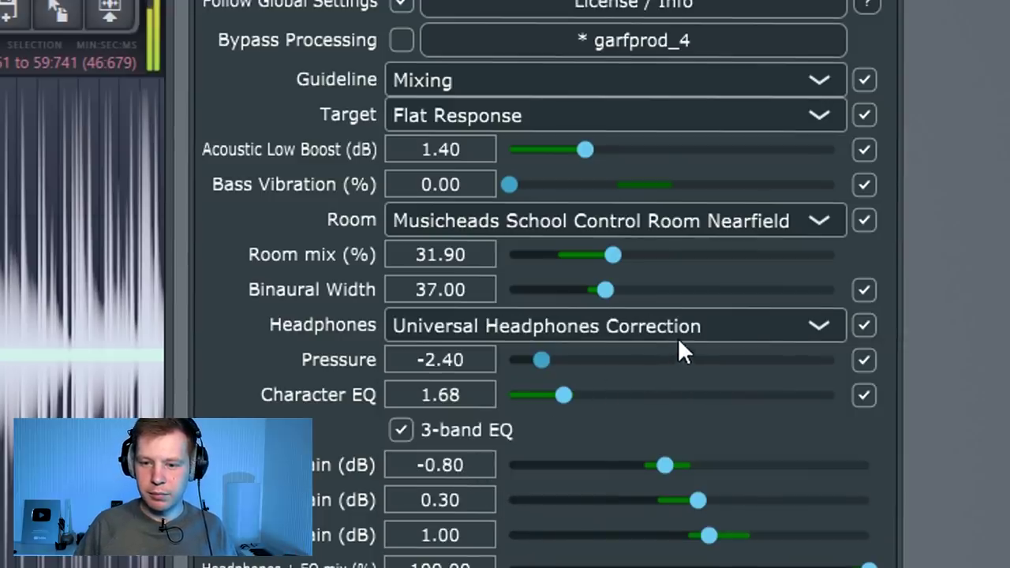
pyautogui.click(696, 328)
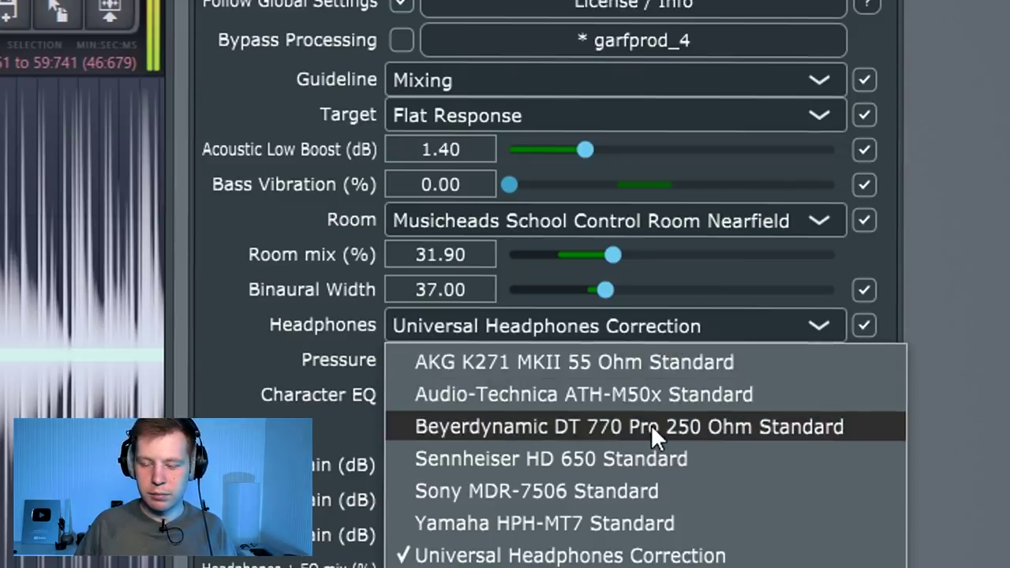
pyautogui.click(651, 427)
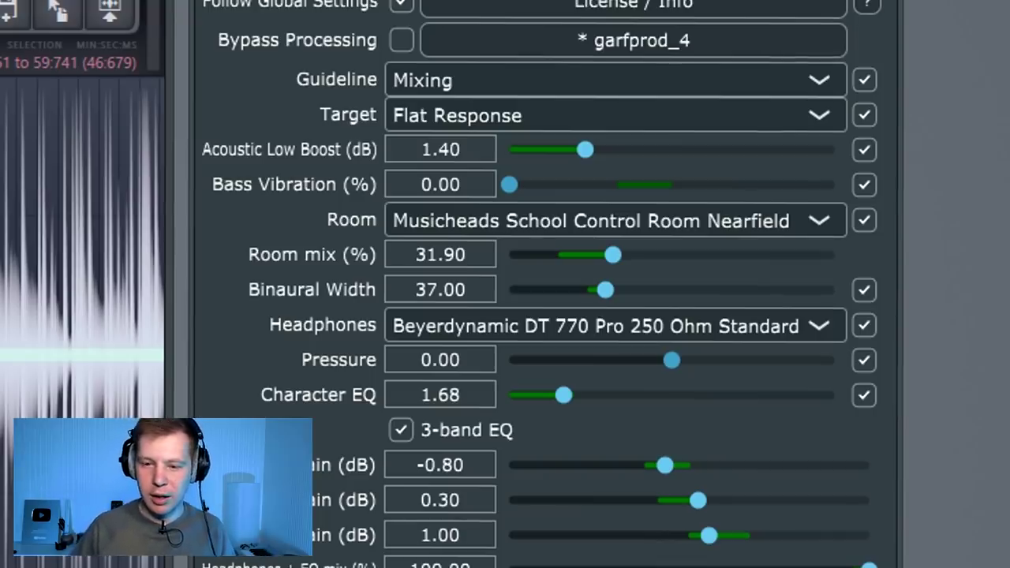
# Sweep Pressure through values from -0.40 to its maximum and down to -3.00, ending at -2.50
pyautogui.moveTo(672, 360); pyautogui.dragTo(655, 362)
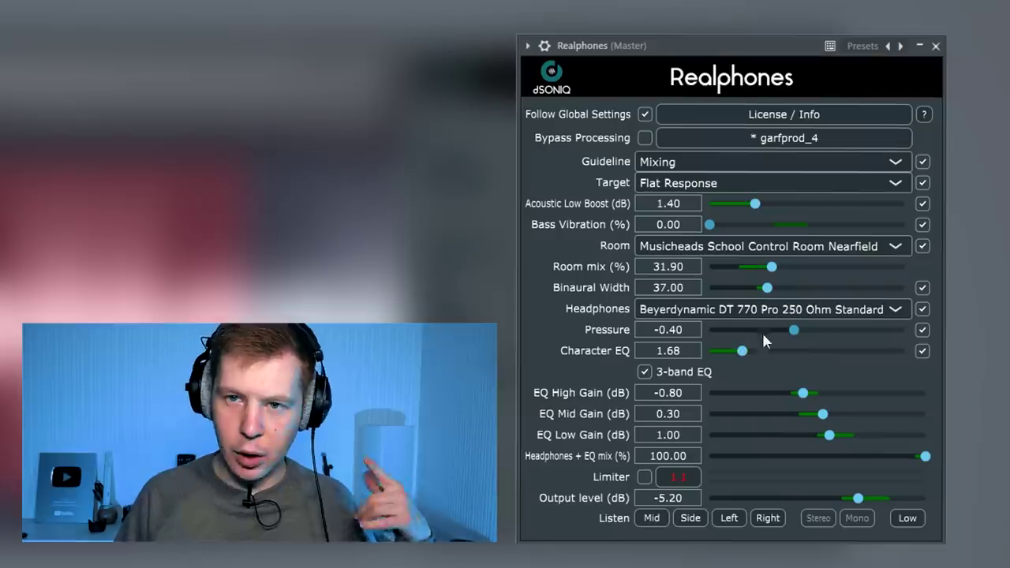
pyautogui.moveTo(787, 327); pyautogui.dragTo(752, 329)
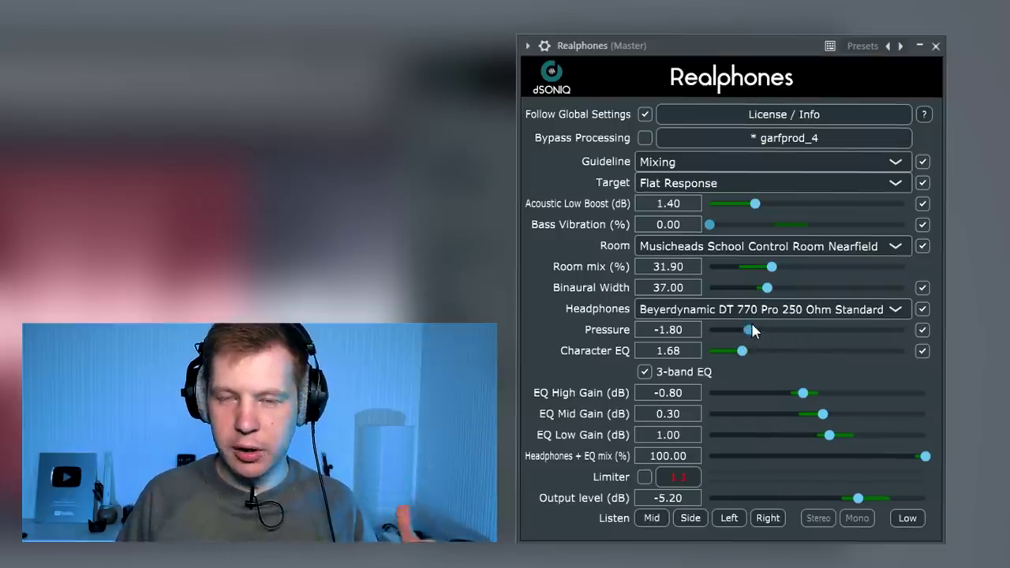
pyautogui.moveTo(756, 330)
pyautogui.mouseDown()
pyautogui.moveTo(728, 331)
pyautogui.moveTo(758, 331)
pyautogui.mouseUp()
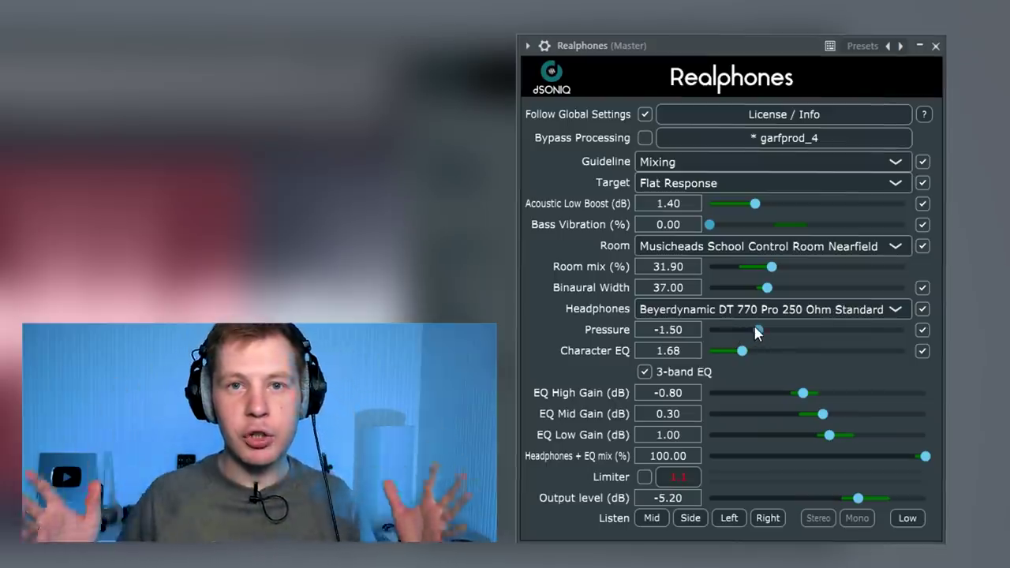
pyautogui.moveTo(757, 330); pyautogui.dragTo(803, 326)
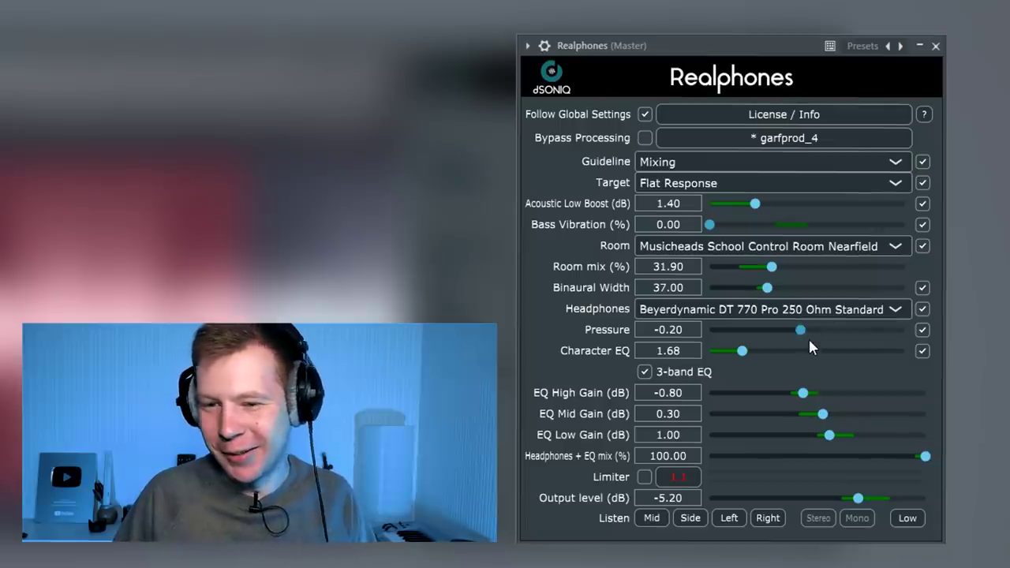
pyautogui.moveTo(799, 335); pyautogui.dragTo(743, 337)
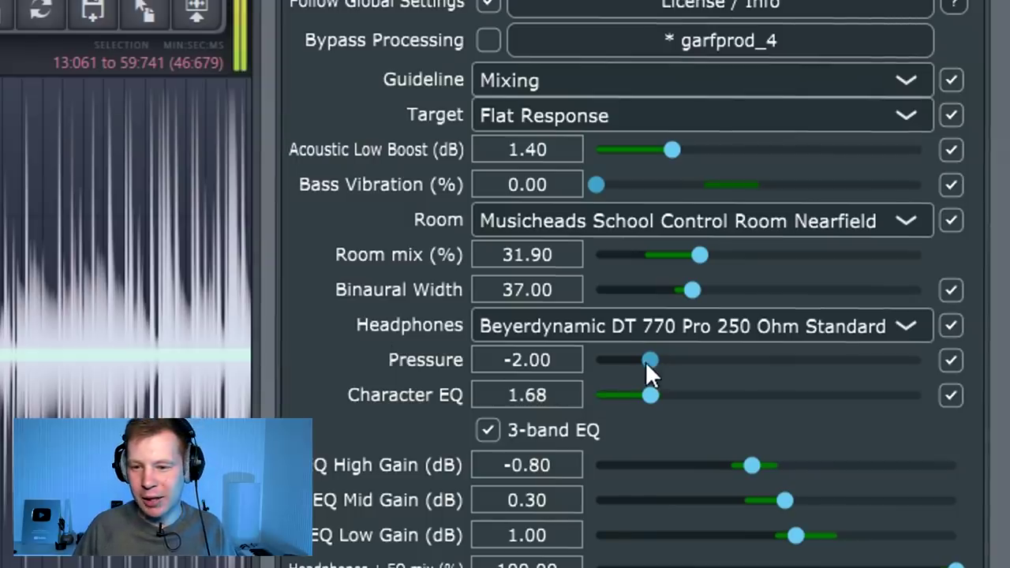
pyautogui.moveTo(659, 360); pyautogui.dragTo(961, 359)
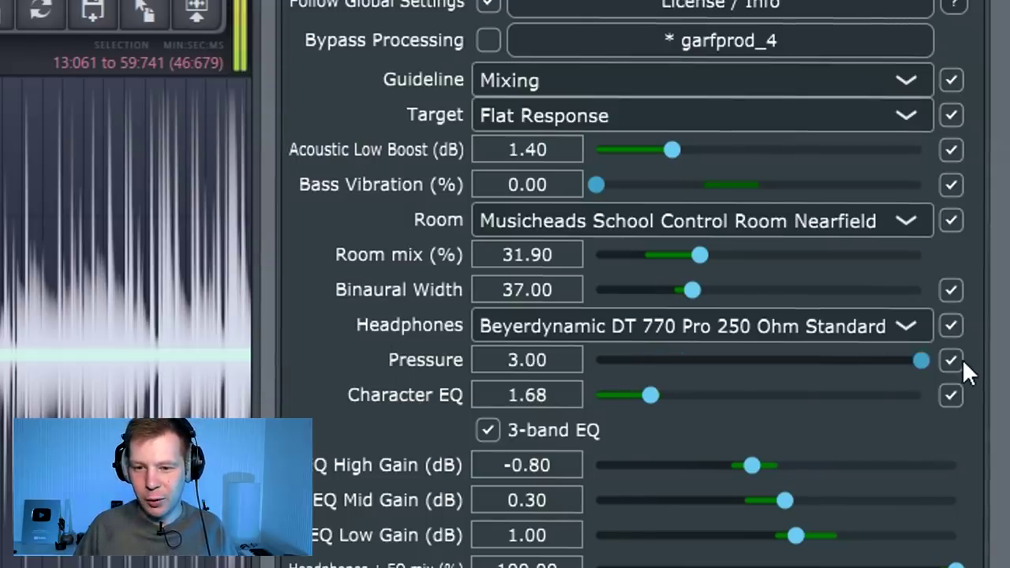
pyautogui.moveTo(962, 357); pyautogui.dragTo(621, 360)
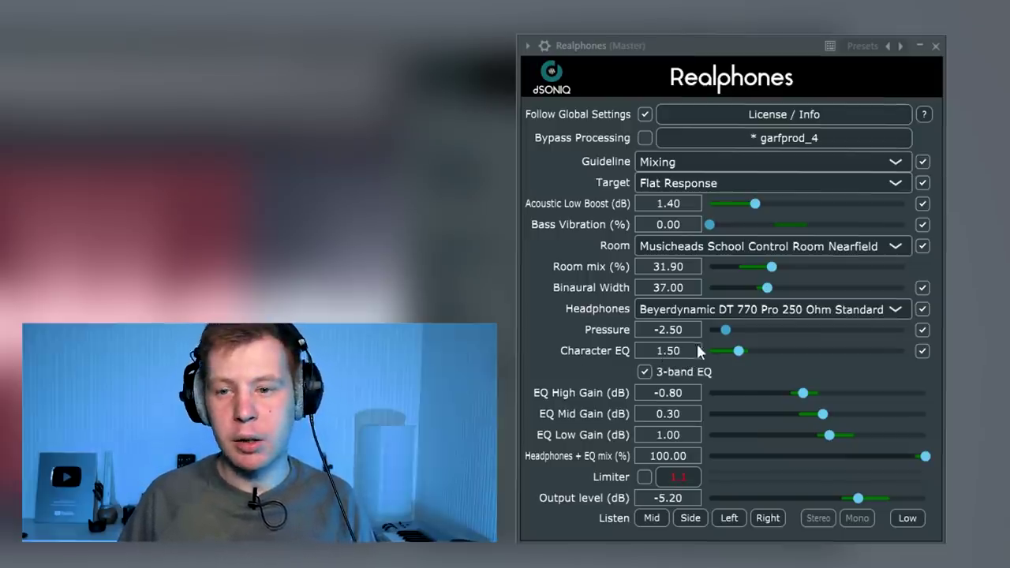
# Push Character EQ to 10.00, settle it at 1.77, then nudge EQ High Gain
pyautogui.moveTo(741, 357)
pyautogui.mouseDown()
pyautogui.moveTo(898, 362)
pyautogui.moveTo(737, 356)
pyautogui.moveTo(745, 361)
pyautogui.mouseUp()
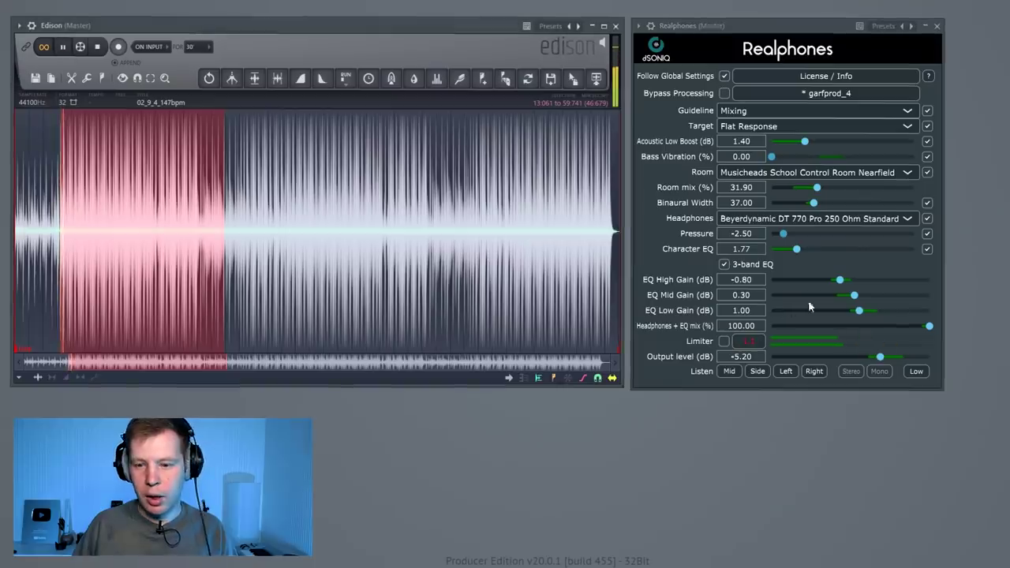
pyautogui.moveTo(840, 280); pyautogui.dragTo(866, 302)
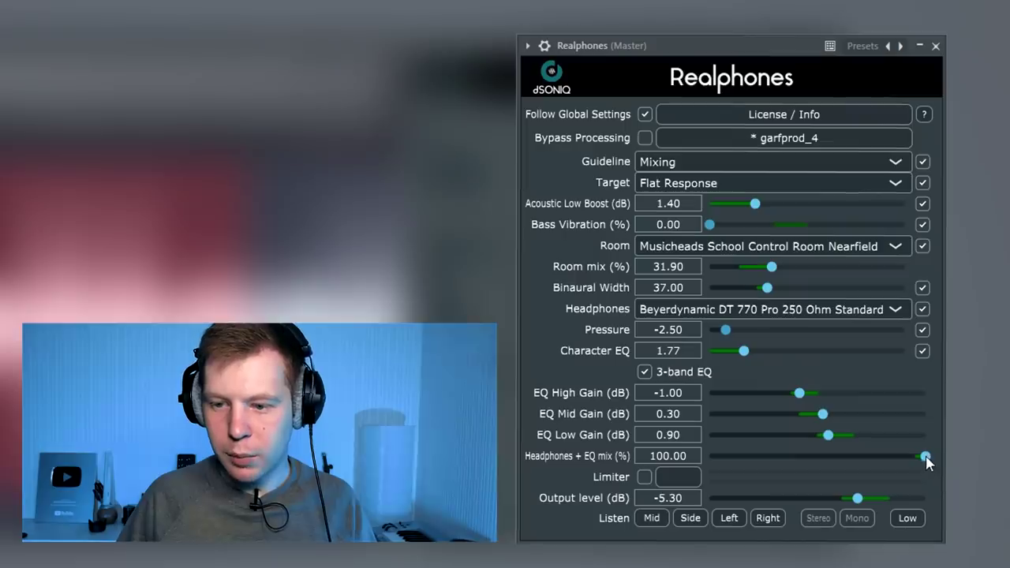
# Check that the Headphones + EQ mix remains at 100%
pyautogui.moveTo(924, 462); pyautogui.dragTo(927, 465)
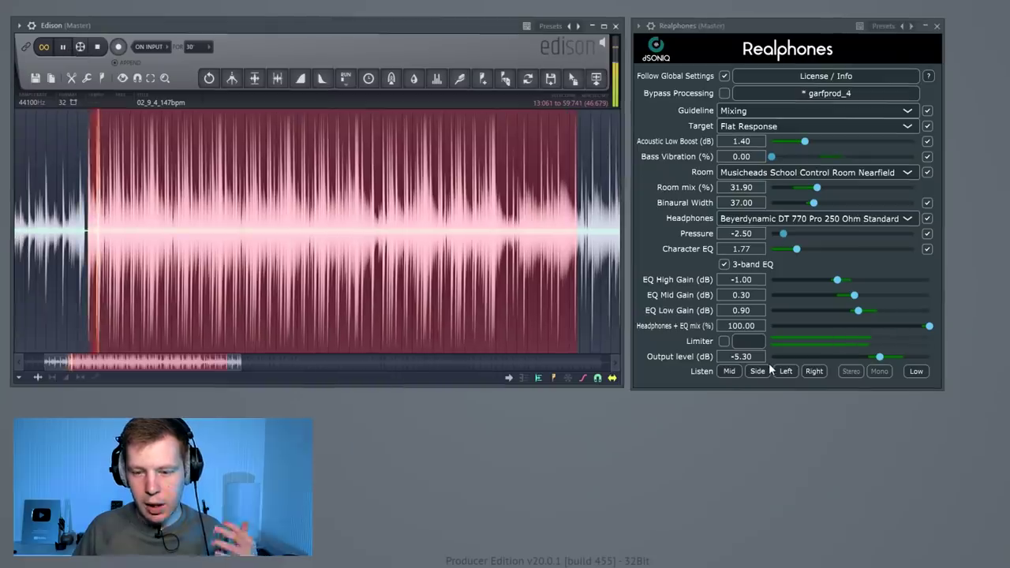
# Audition mid, mono, side, left, right and stereo monitoring, then solo the low frequencies
pyautogui.click(731, 373)
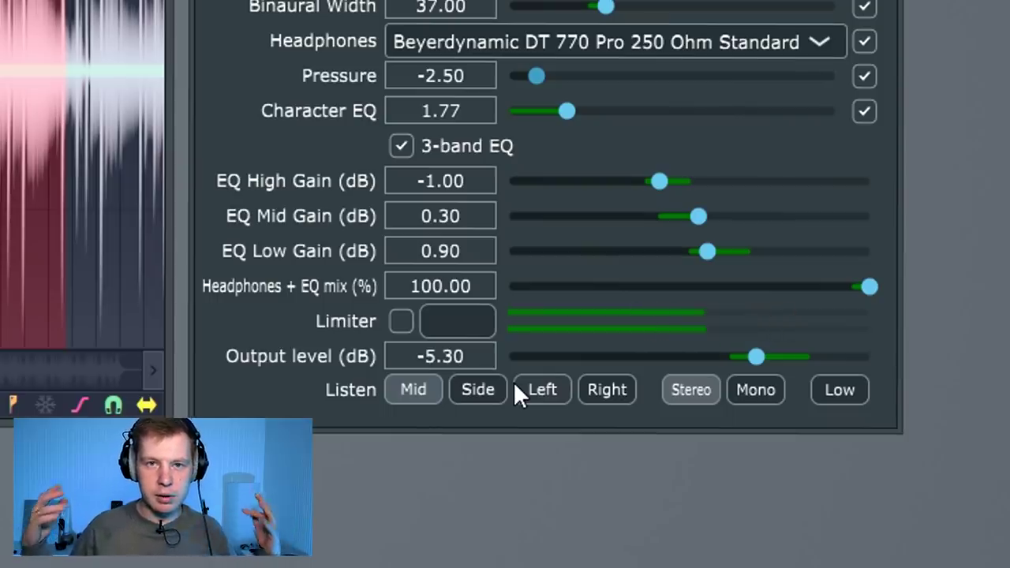
pyautogui.click(759, 391)
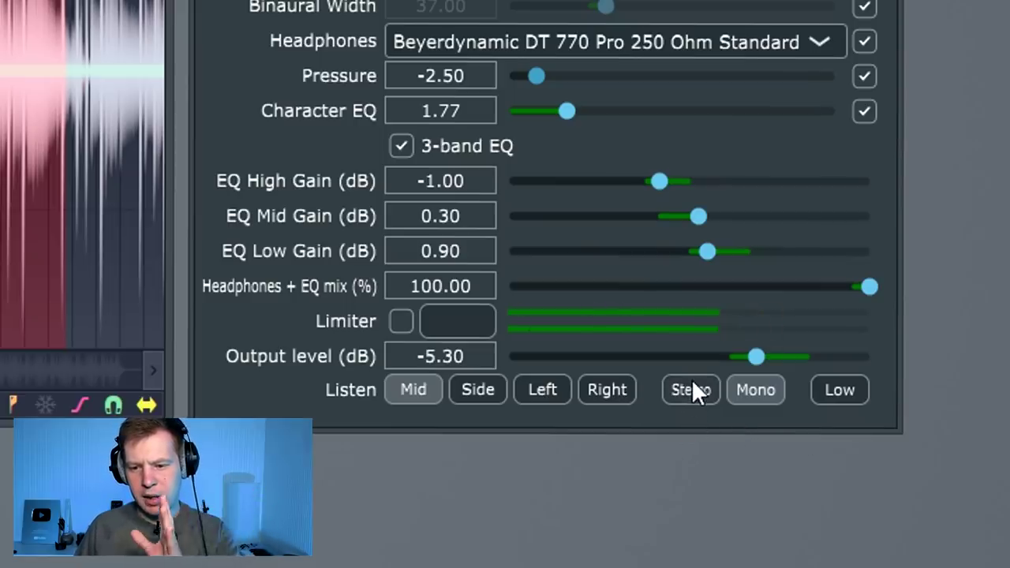
pyautogui.click(490, 385)
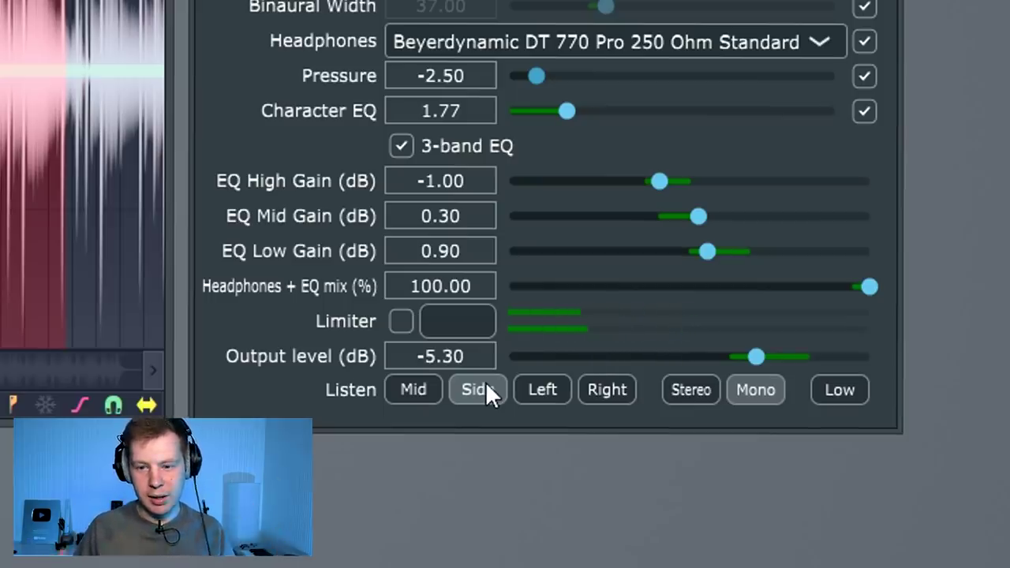
pyautogui.click(561, 389)
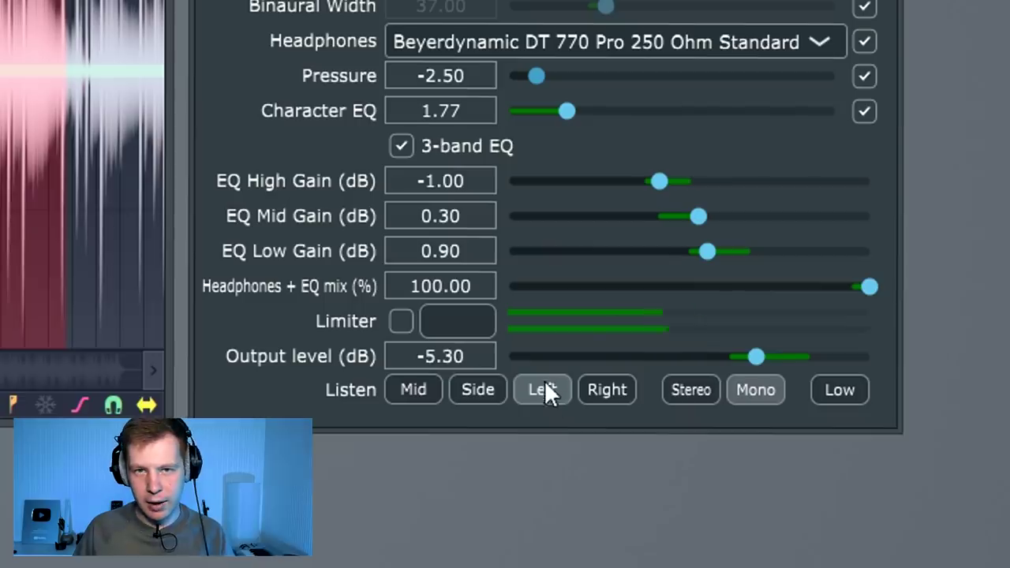
pyautogui.click(608, 387)
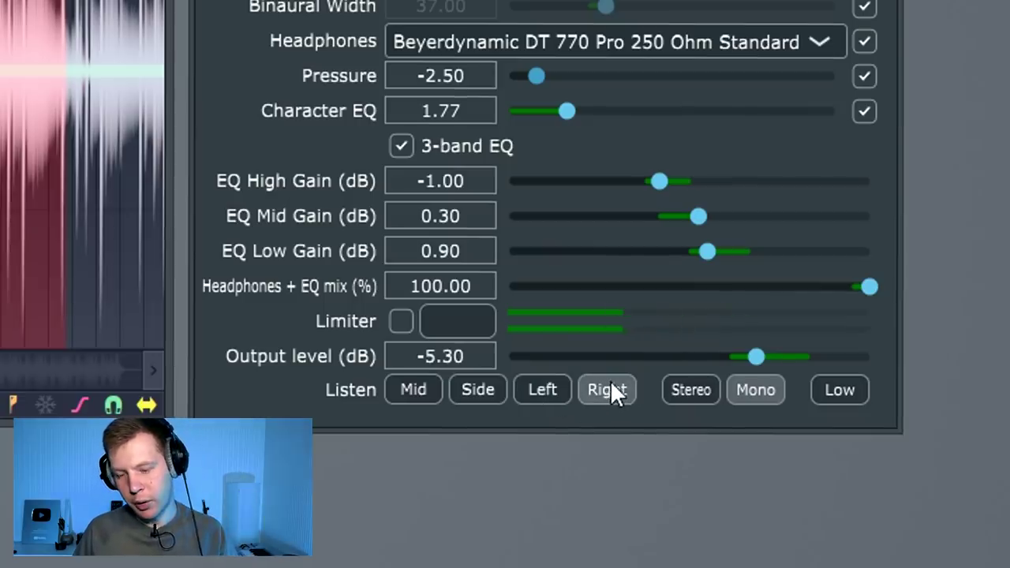
pyautogui.click(757, 389)
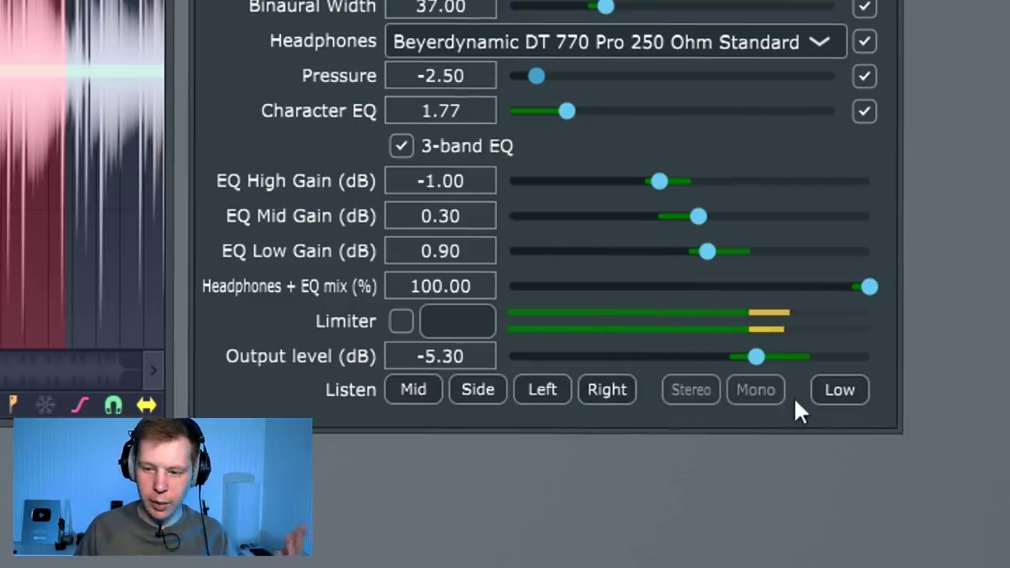
pyautogui.click(829, 387)
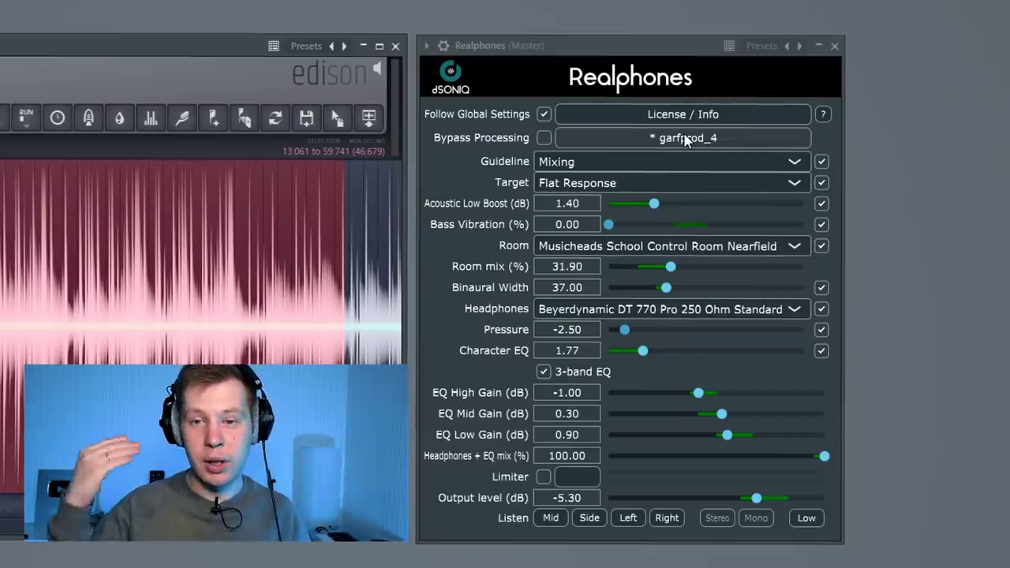
# Load Control Room Studio Mixing - Flat, start playback, then switch to Control Room Studio Mixing - Smooth
pyautogui.click(685, 138)
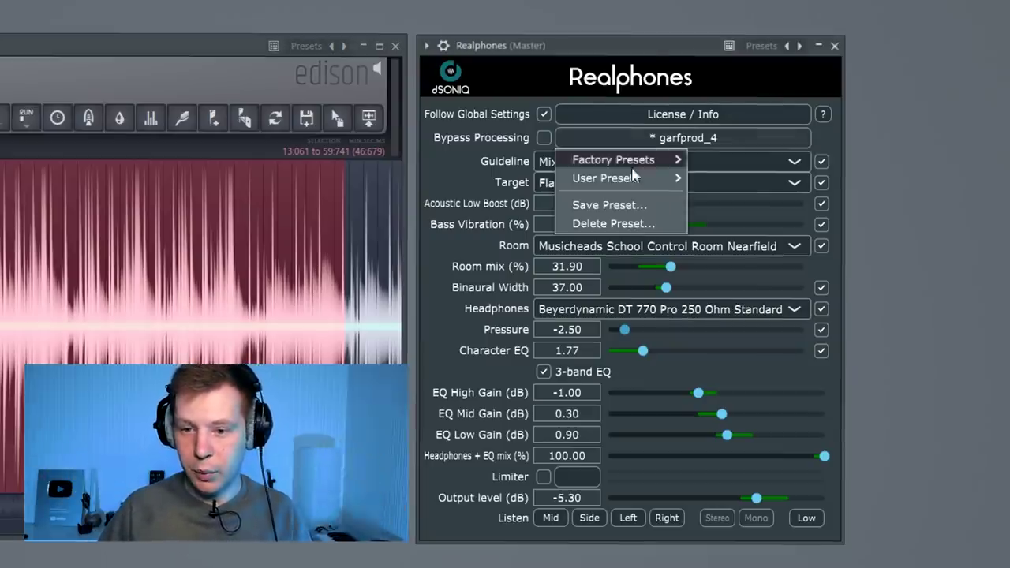
pyautogui.moveTo(608, 179)
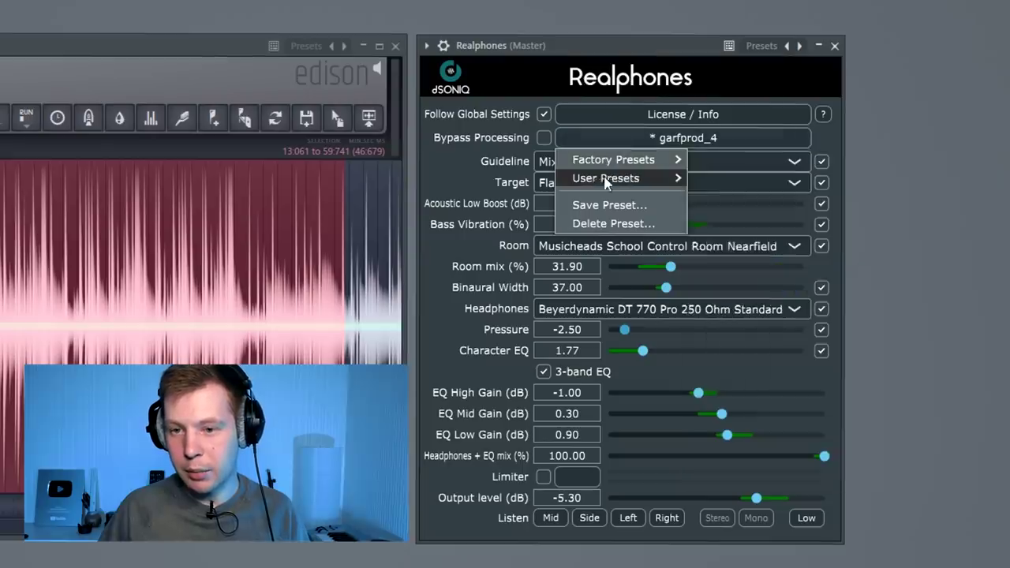
pyautogui.moveTo(665, 159)
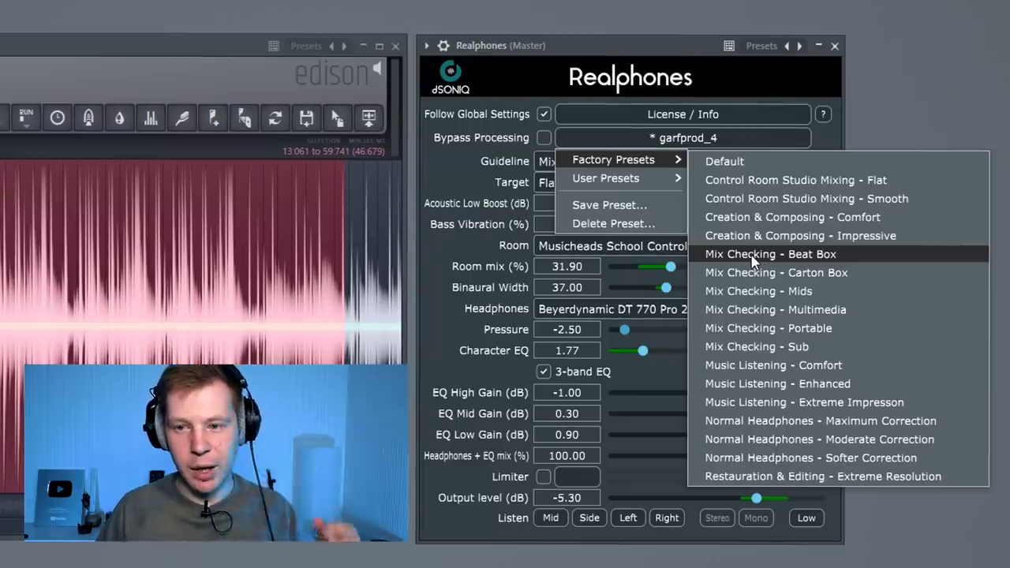
pyautogui.click(763, 181)
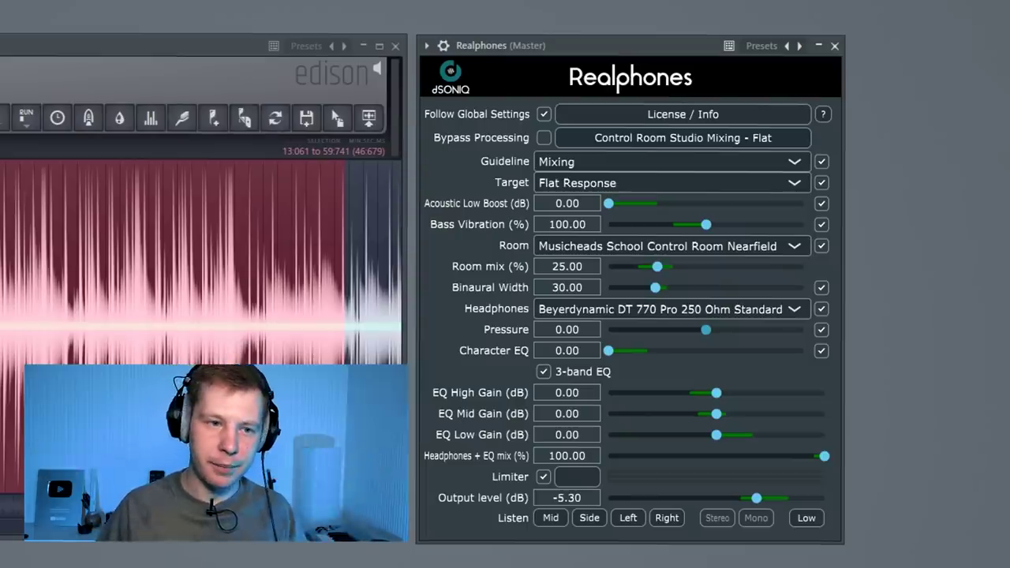
pyautogui.press('space')
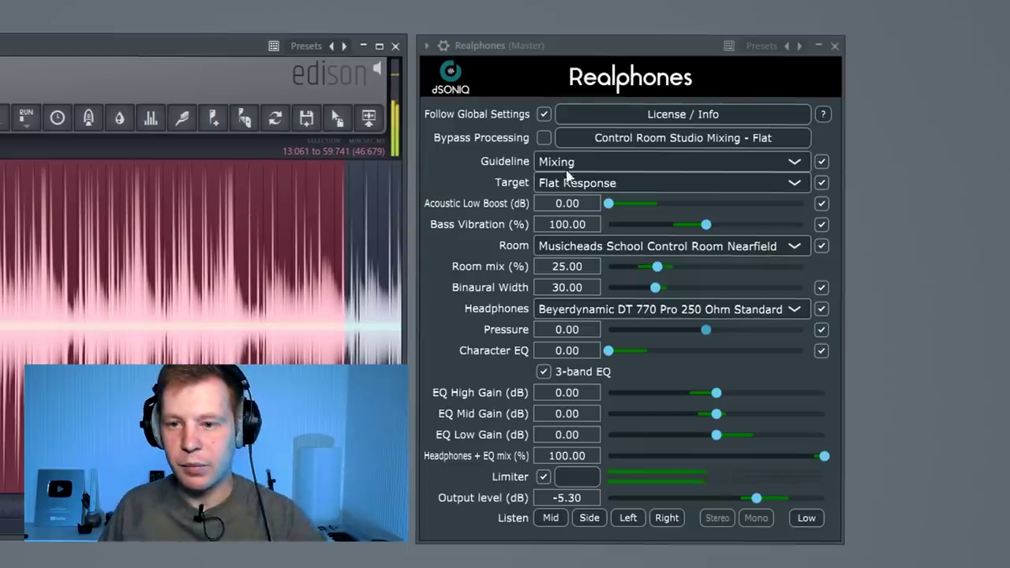
pyautogui.click(637, 139)
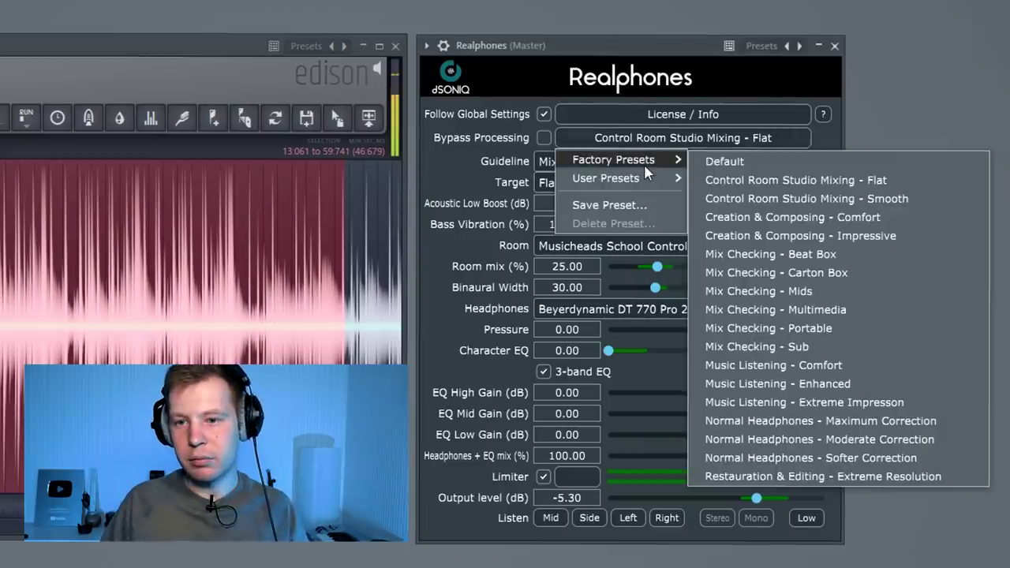
pyautogui.click(810, 201)
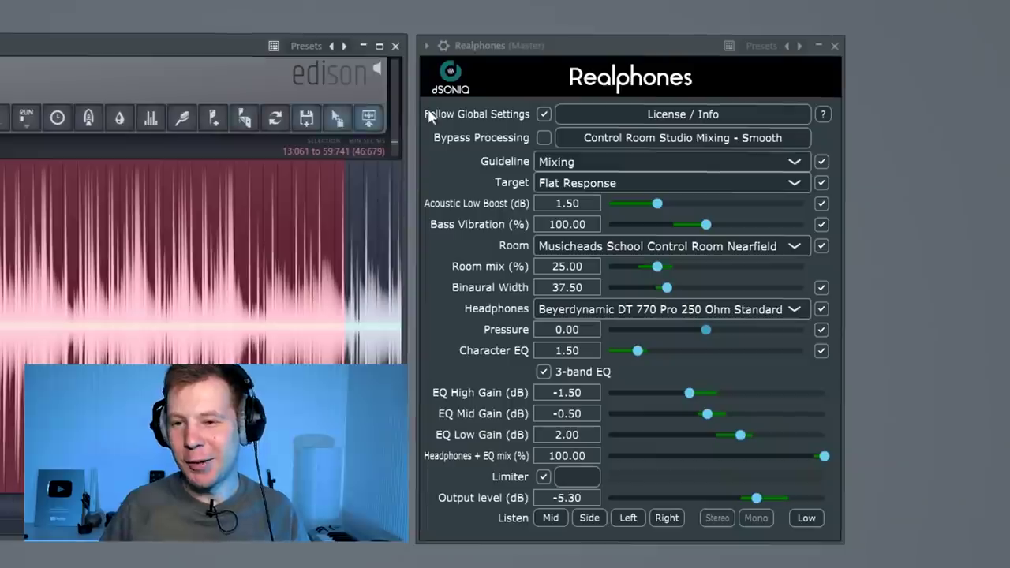
# Load Creation & Composing - Impressive, then Mix Checking - Beat Box, and start playback
pyautogui.click(564, 142)
pyautogui.moveTo(652, 164)
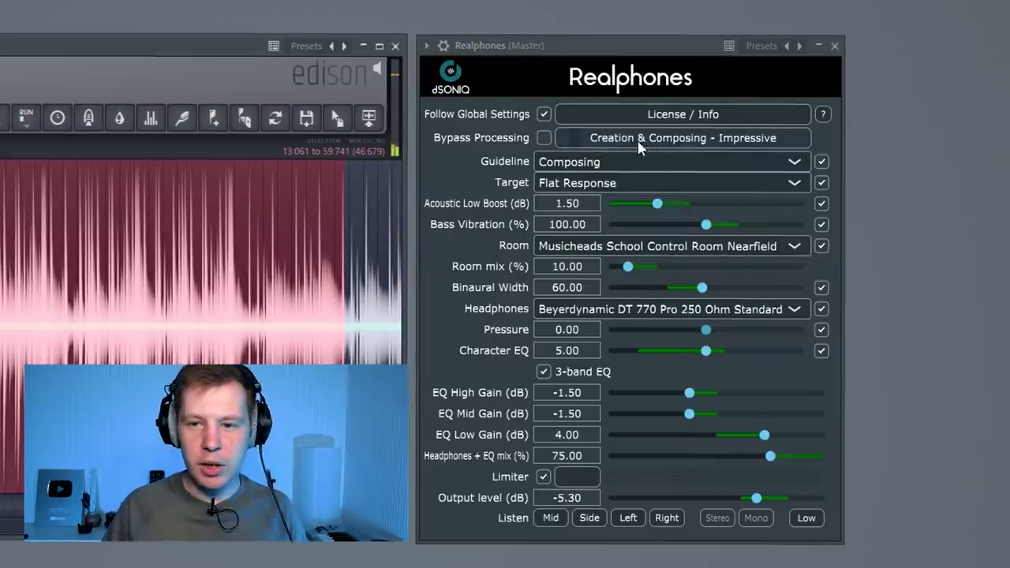
pyautogui.click(652, 143)
pyautogui.moveTo(663, 160)
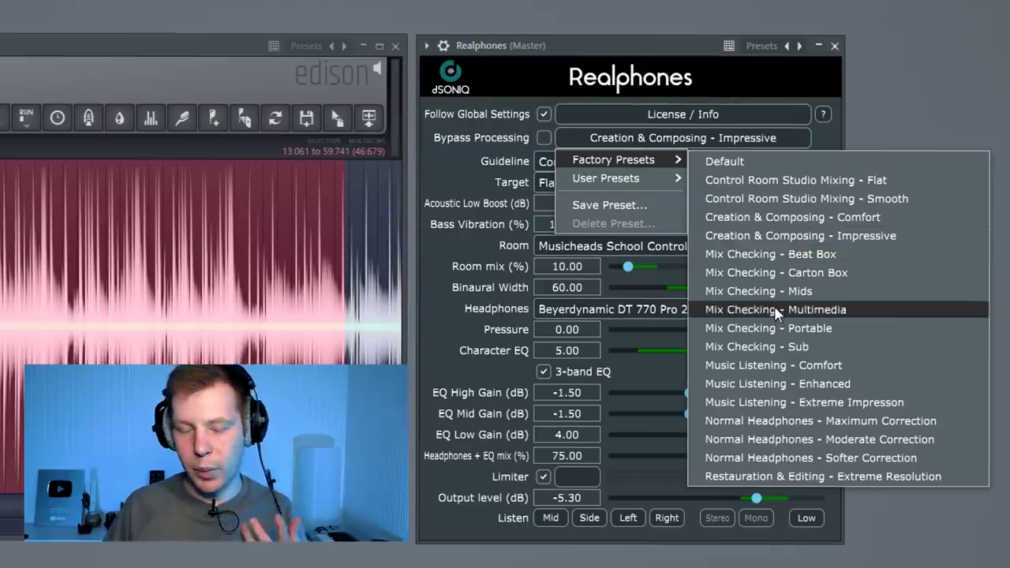
pyautogui.click(797, 262)
pyautogui.press('space')
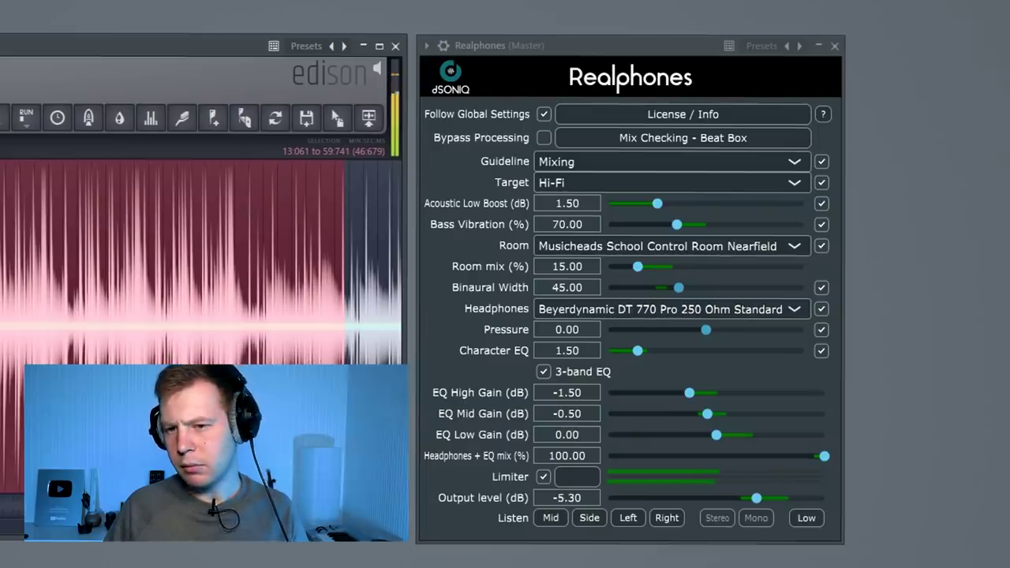
# Load the Mix Checking - Carton Box preset, then Mix Checking - Multimedia
pyautogui.click(708, 140)
pyautogui.moveTo(613, 159)
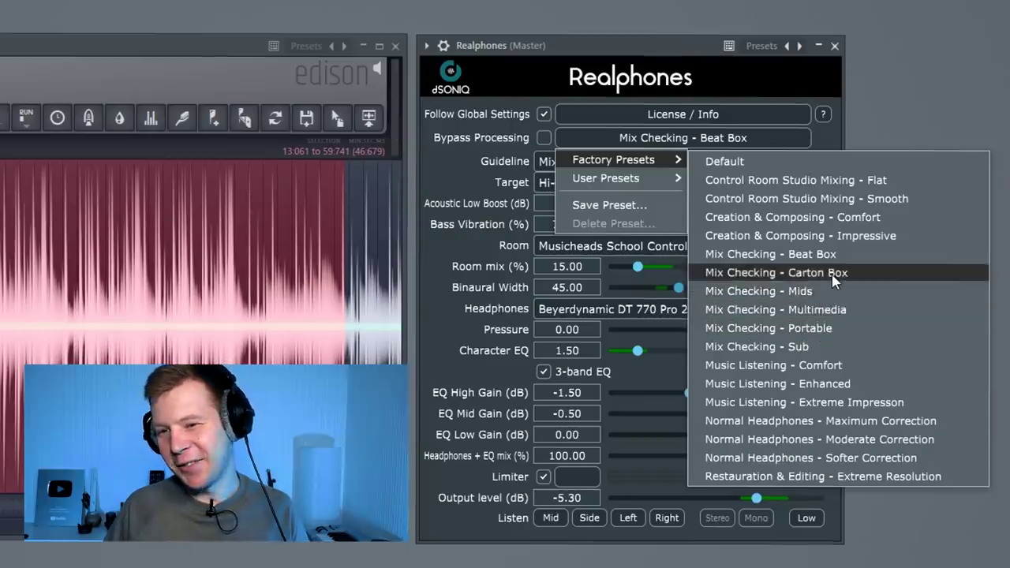
pyautogui.click(829, 270)
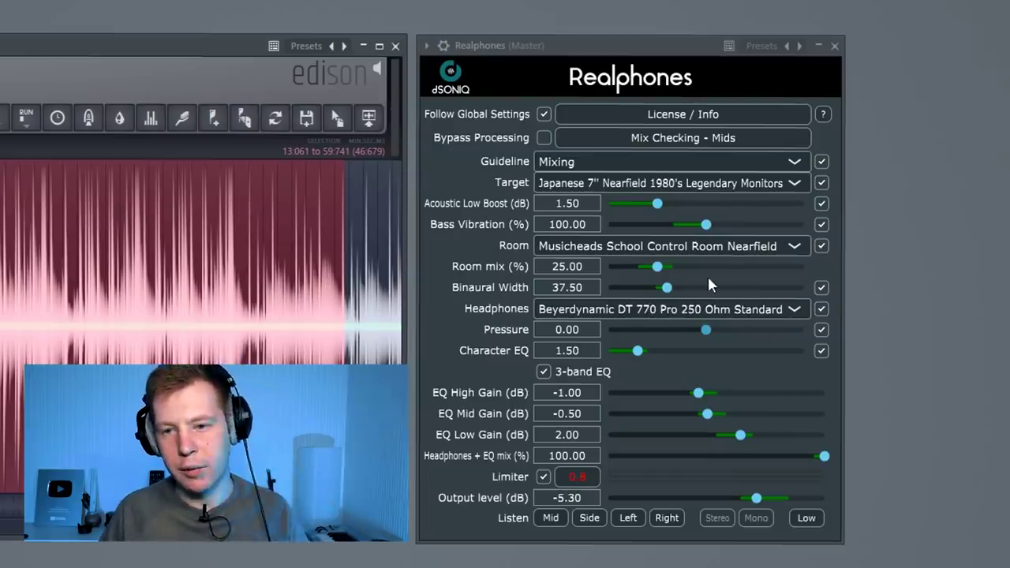
pyautogui.click(677, 137)
pyautogui.moveTo(609, 180)
pyautogui.moveTo(613, 160)
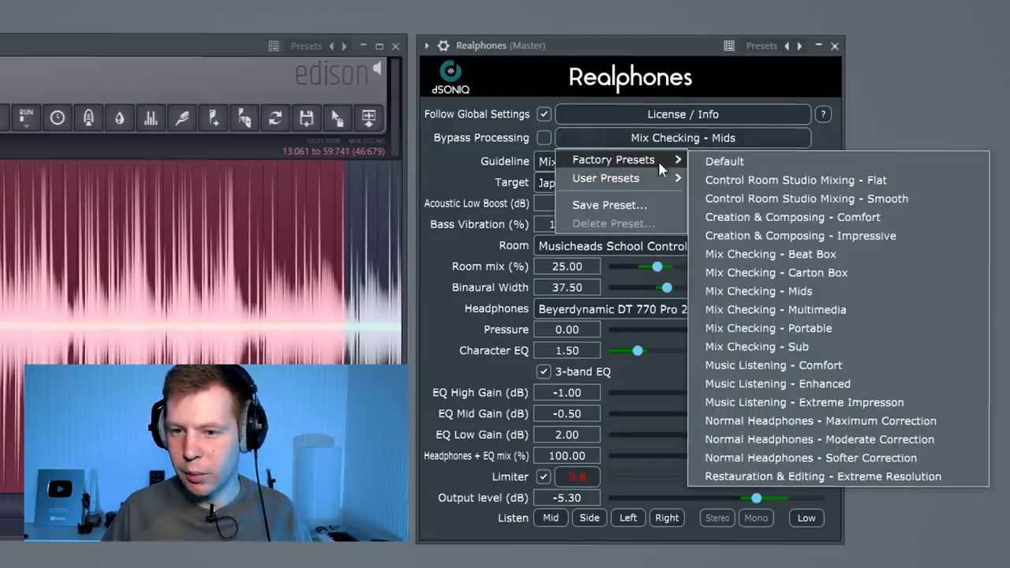
pyautogui.click(758, 308)
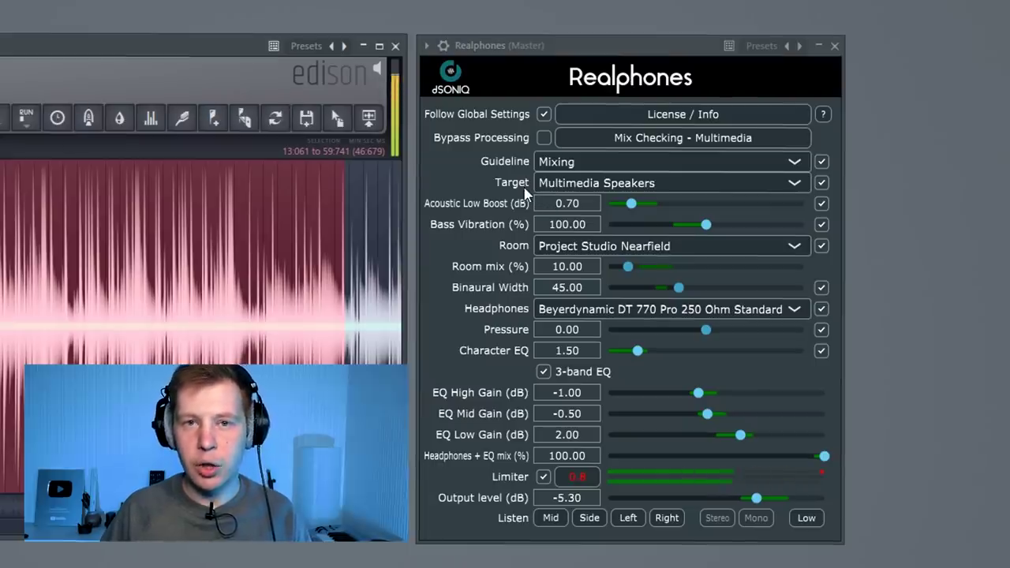
# Load Mix Checking - Portable, then finish on Mix Checking - Sub
pyautogui.click(623, 138)
pyautogui.moveTo(613, 162)
pyautogui.click(836, 327)
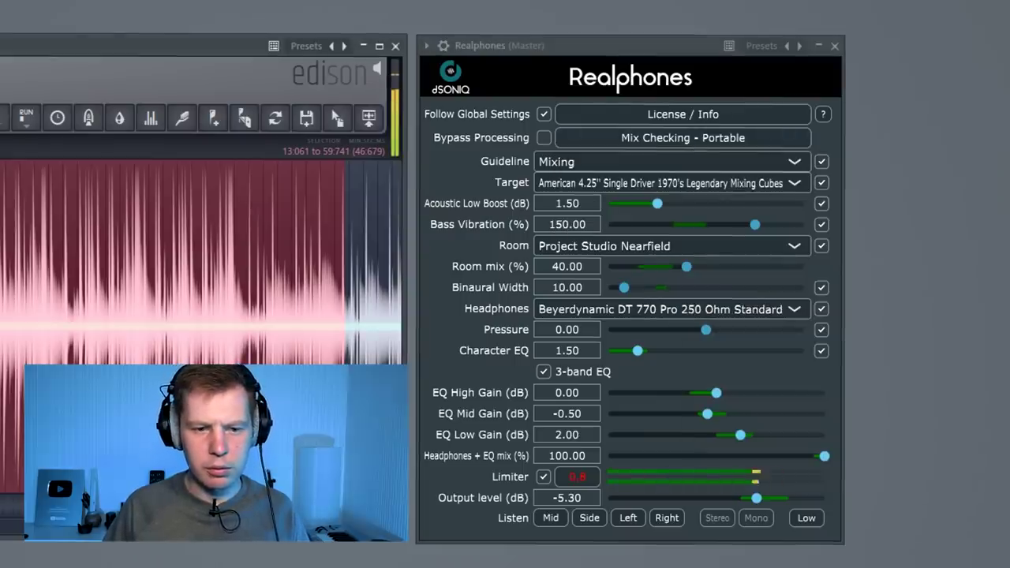
pyautogui.click(683, 138)
pyautogui.moveTo(615, 160)
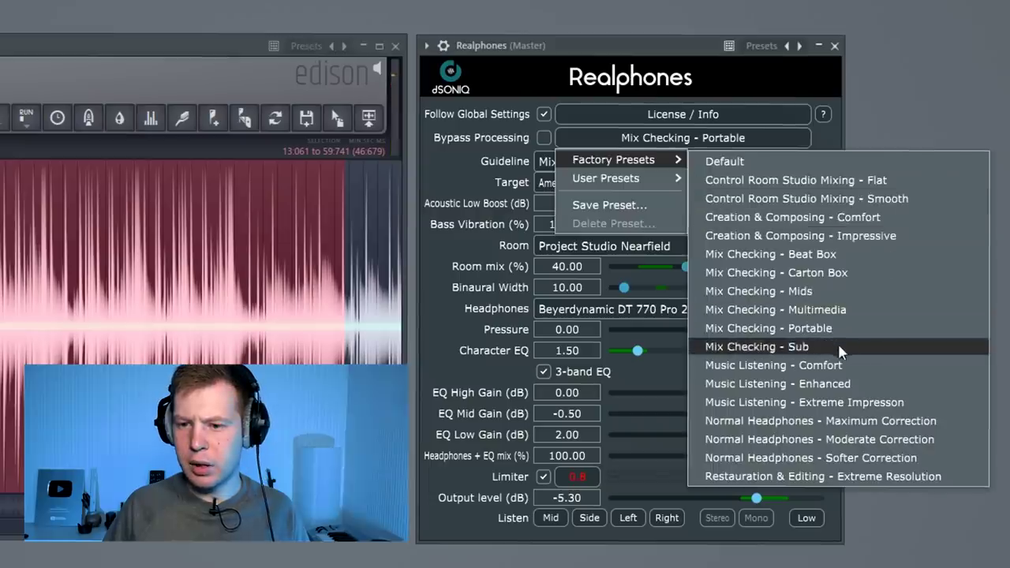
pyautogui.click(837, 342)
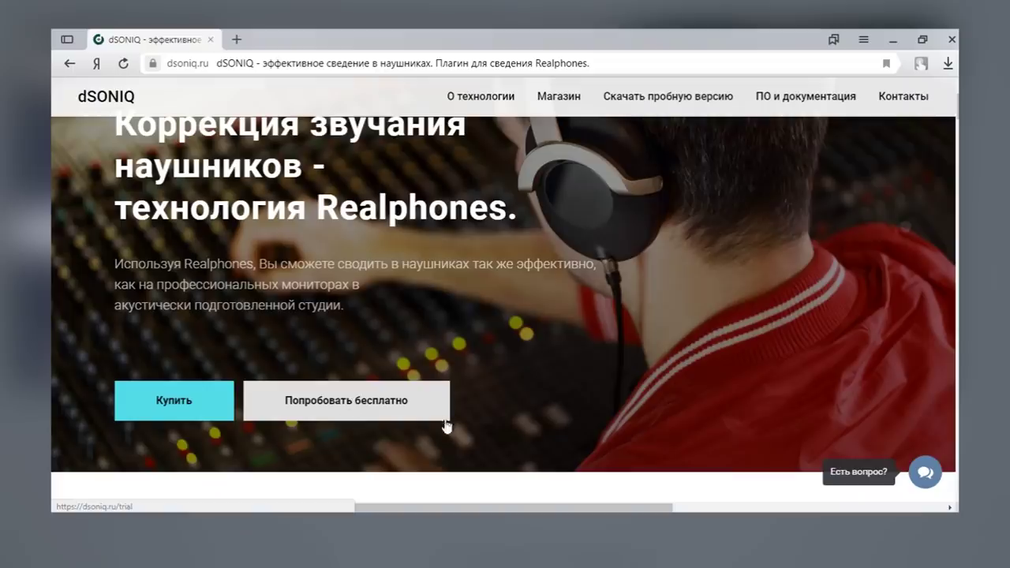
# Download the Realphones Windows trial installer from dsoniq.ru and confirm the installer language
pyautogui.click(414, 411)
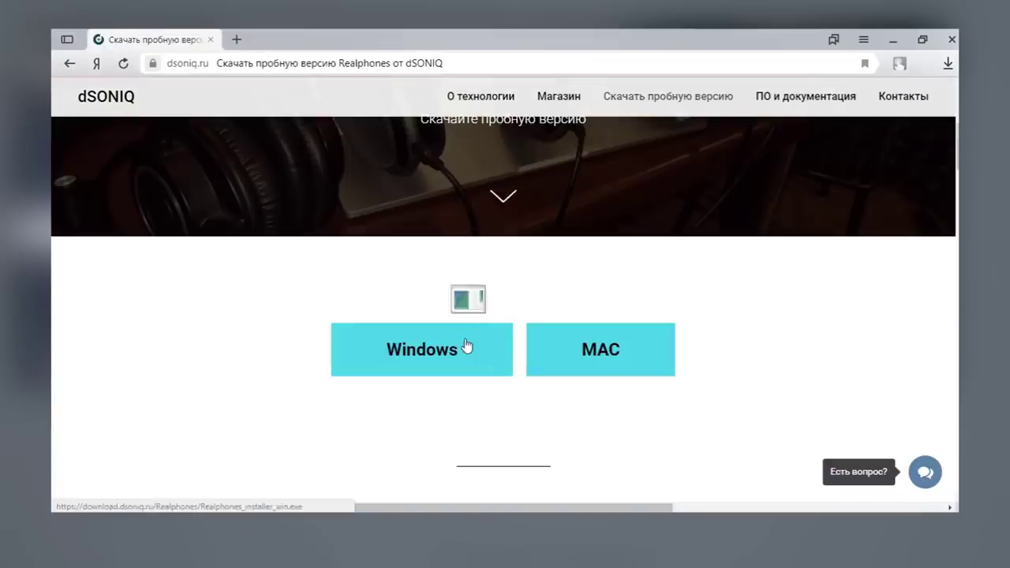
pyautogui.click(467, 345)
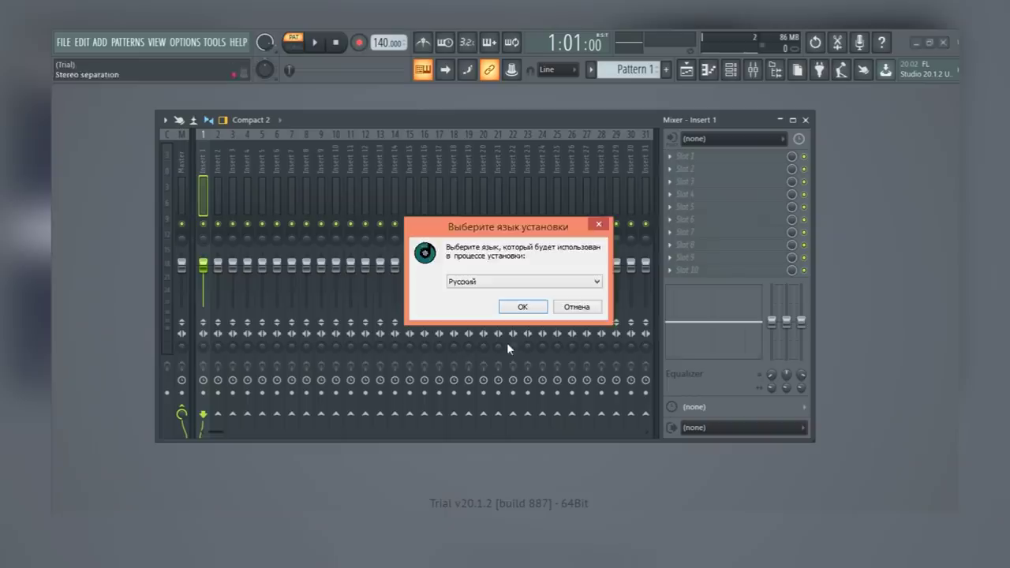
pyautogui.click(523, 307)
# Accept the licence, components and VST folder pages and install Realphones
pyautogui.click(474, 341)
pyautogui.click(574, 384)
pyautogui.click(571, 385)
pyautogui.click(575, 385)
pyautogui.click(577, 382)
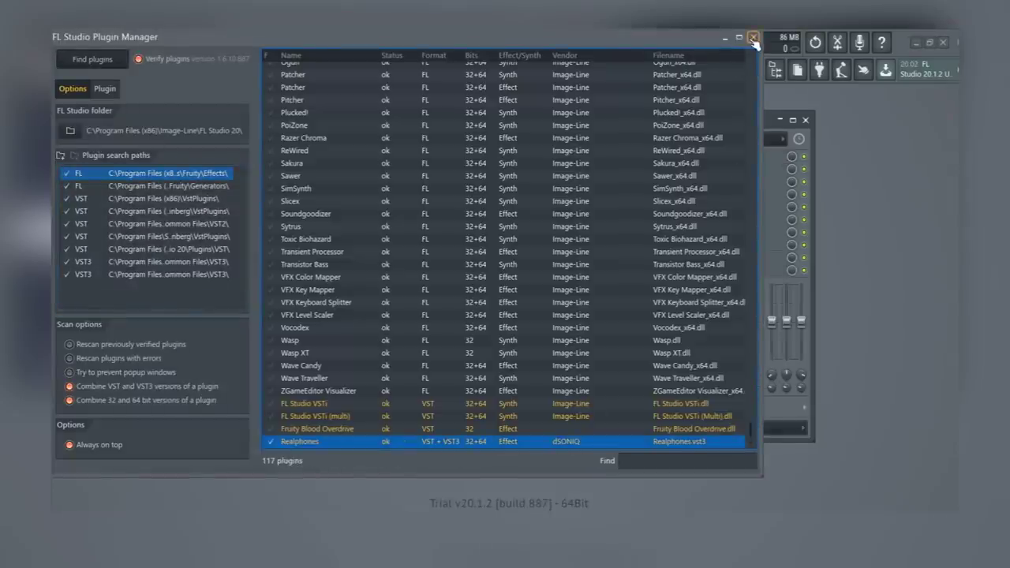
# Close the Plugin Manager and request a 30-day Realphones trial through online activation
pyautogui.click(753, 37)
pyautogui.click(558, 216)
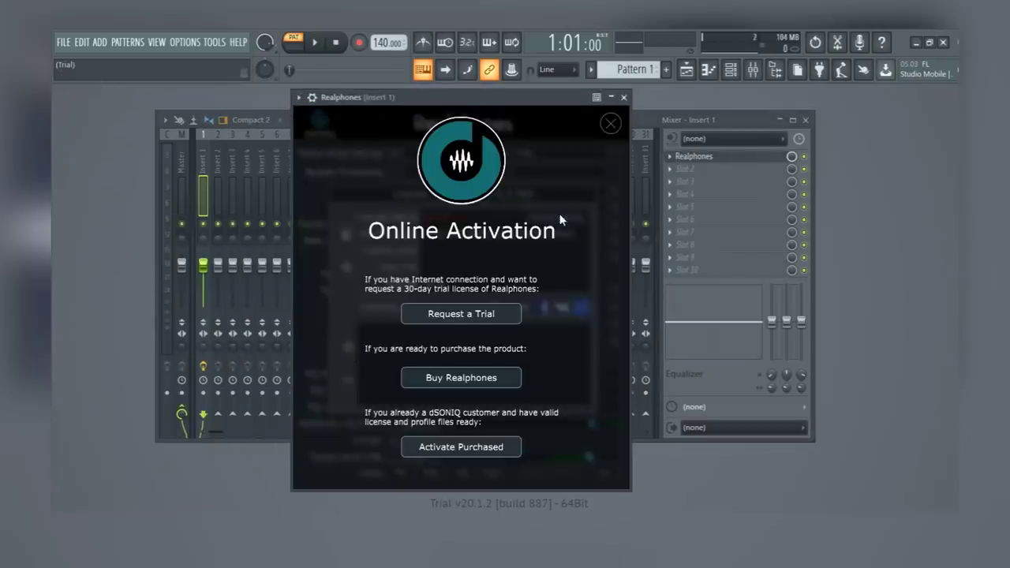
pyautogui.click(461, 314)
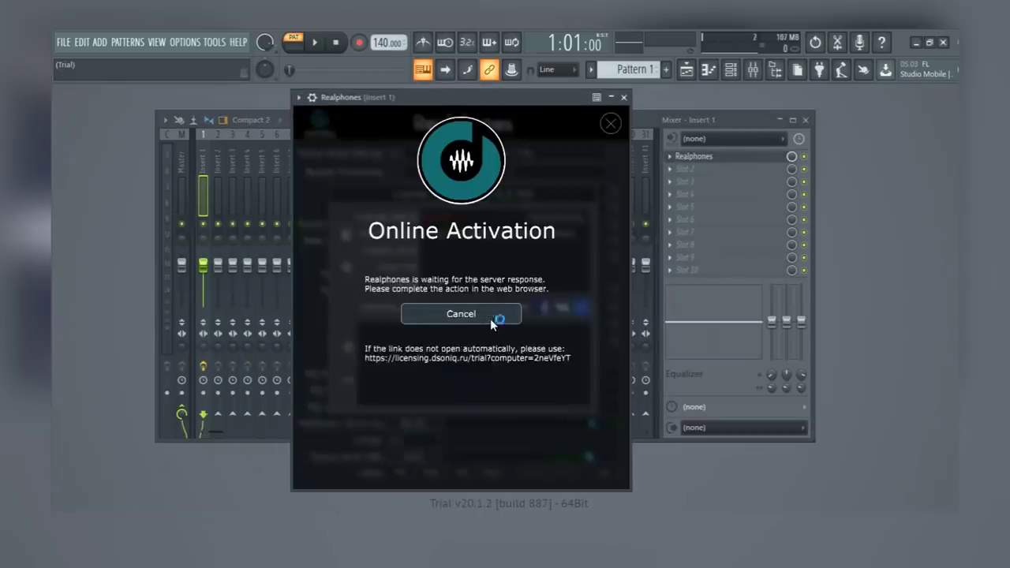
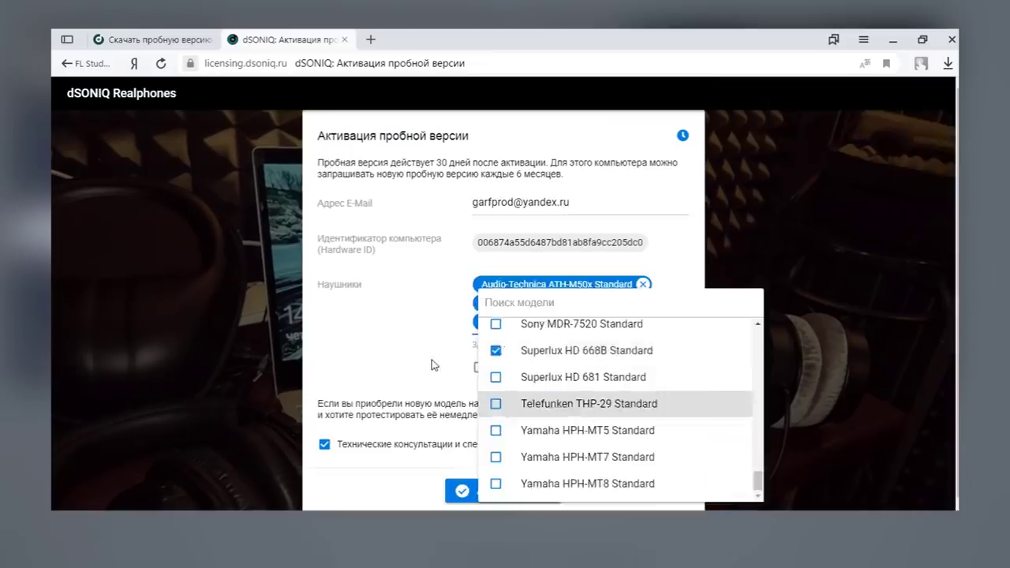
# Fill the trial form with an e-mail address and headphone models, activate it, and close the License window
pyautogui.click(444, 368)
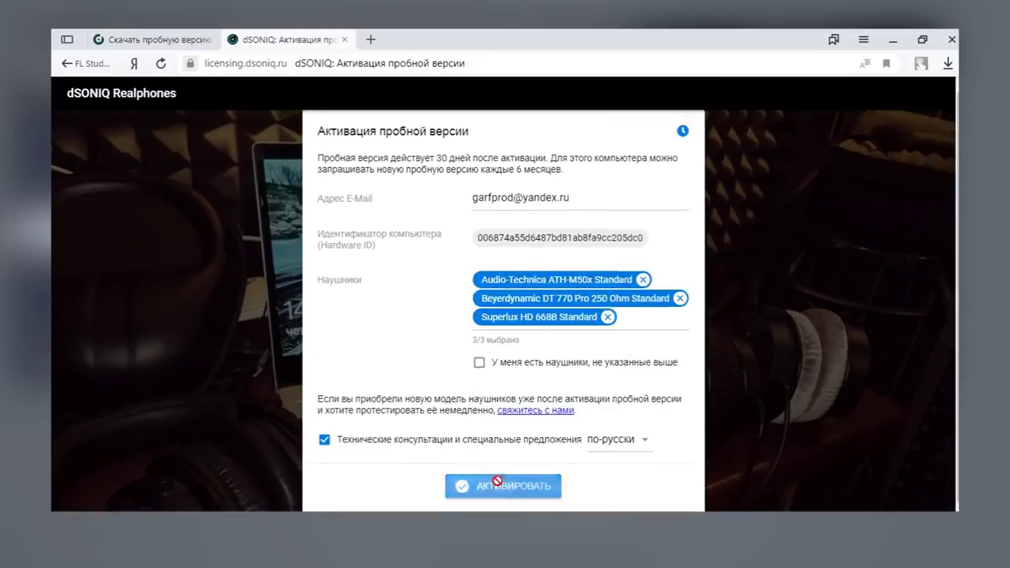
pyautogui.click(529, 485)
pyautogui.click(608, 322)
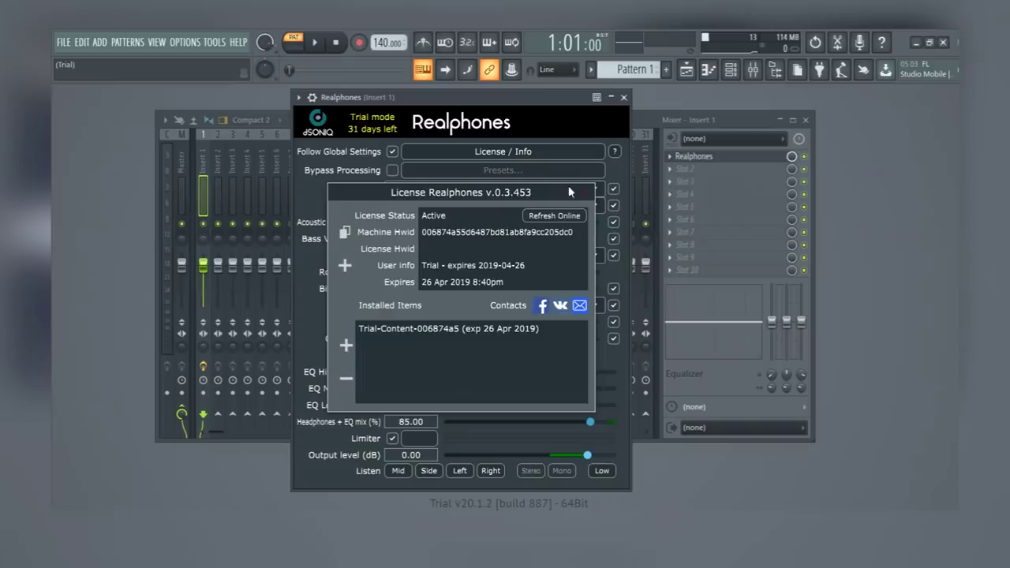
pyautogui.click(584, 192)
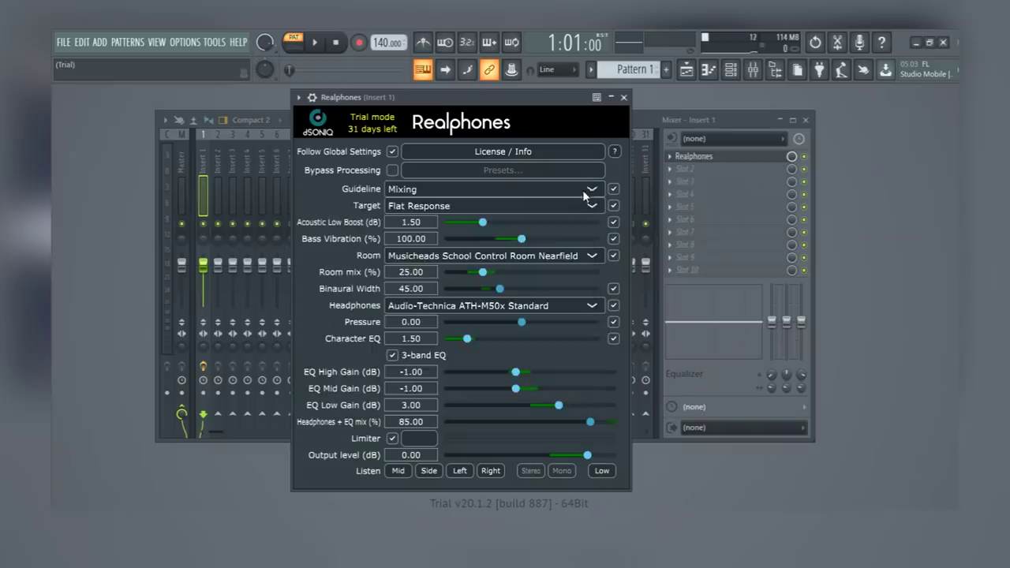